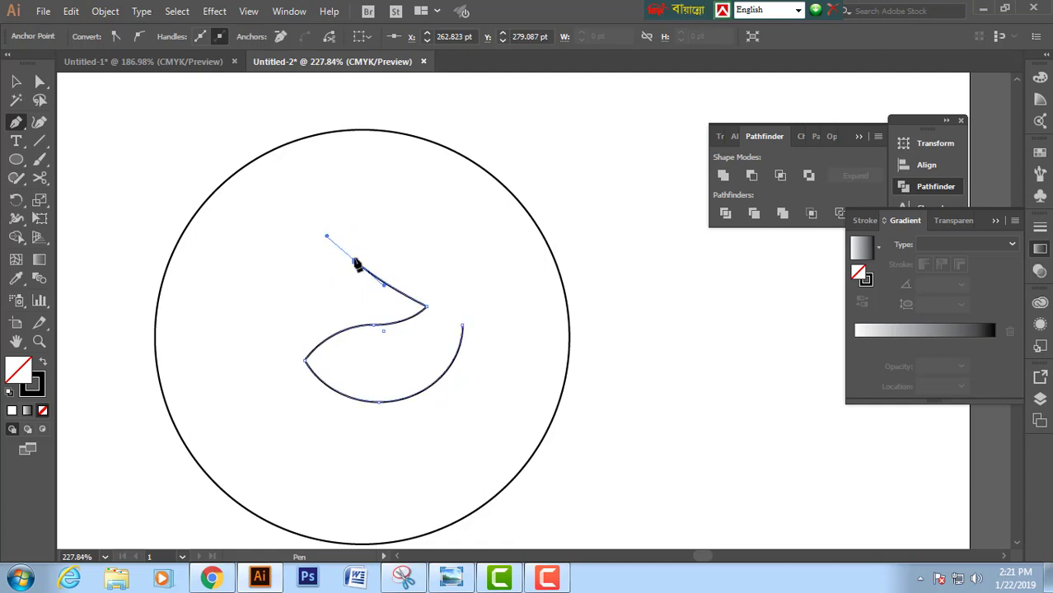
{"action": "left_click_drag", "start_coordinate": [356, 263], "coordinate": [329, 211]}
{"action": "left_click_drag", "start_coordinate": [327, 210], "coordinate": [311, 195]}
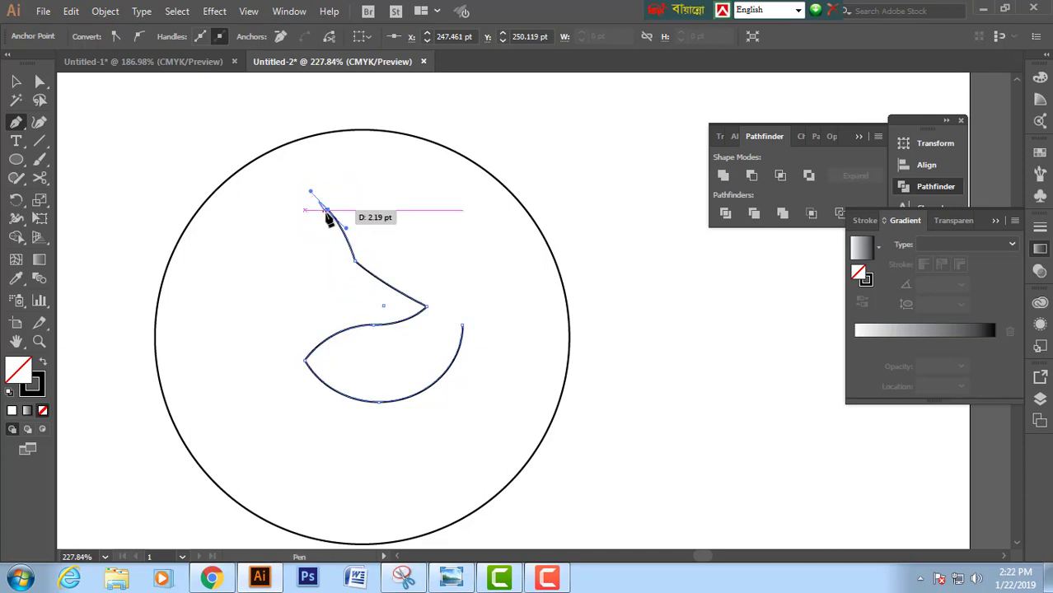
{"action": "left_click_drag", "start_coordinate": [328, 210], "coordinate": [326, 170]}
{"action": "left_click", "coordinate": [310, 184]}
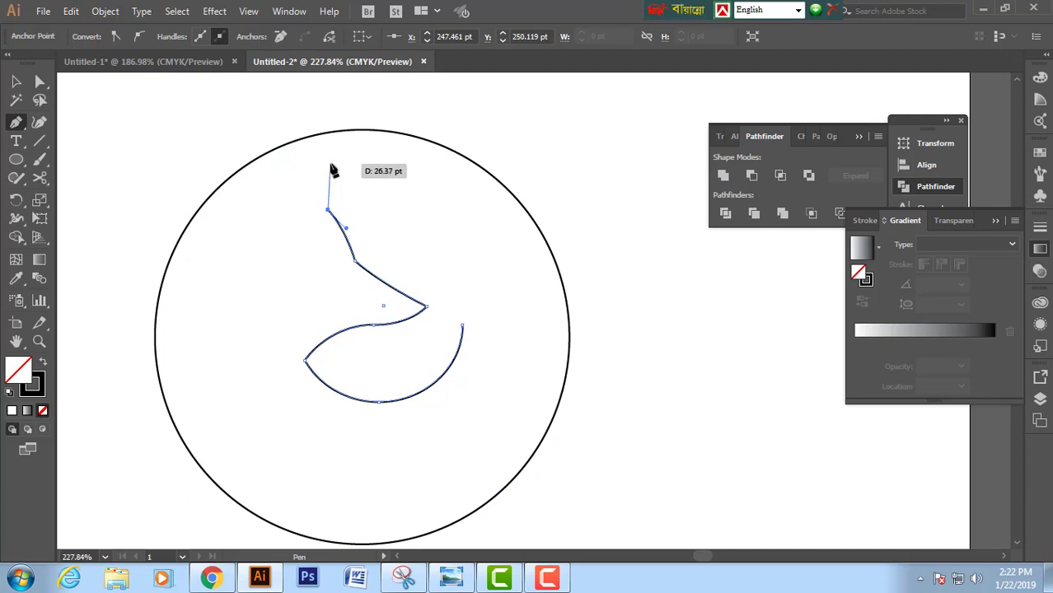
{"action": "left_click", "coordinate": [331, 163]}
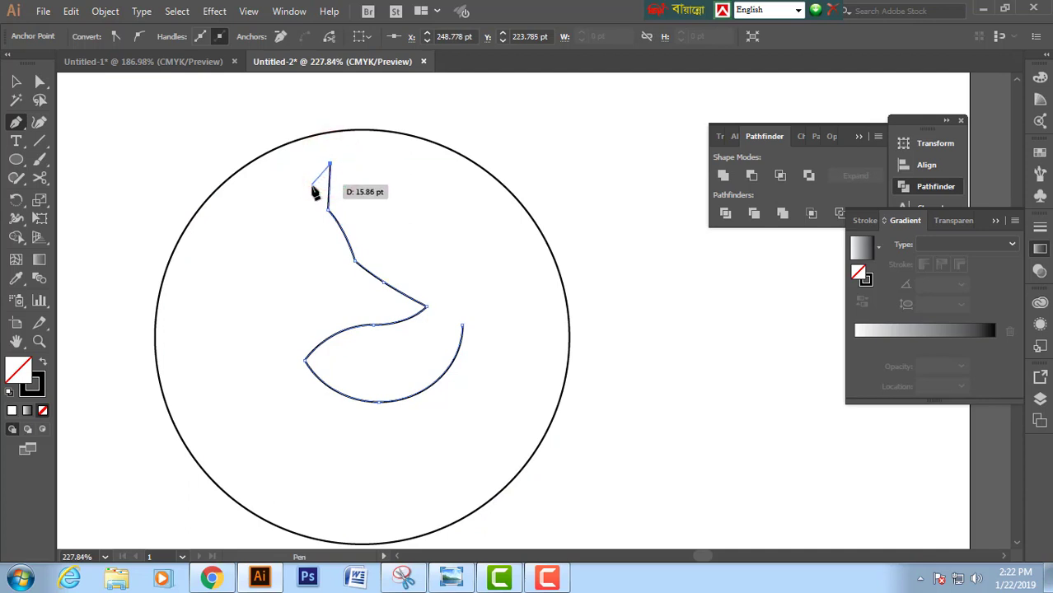
{"action": "left_click", "coordinate": [311, 185]}
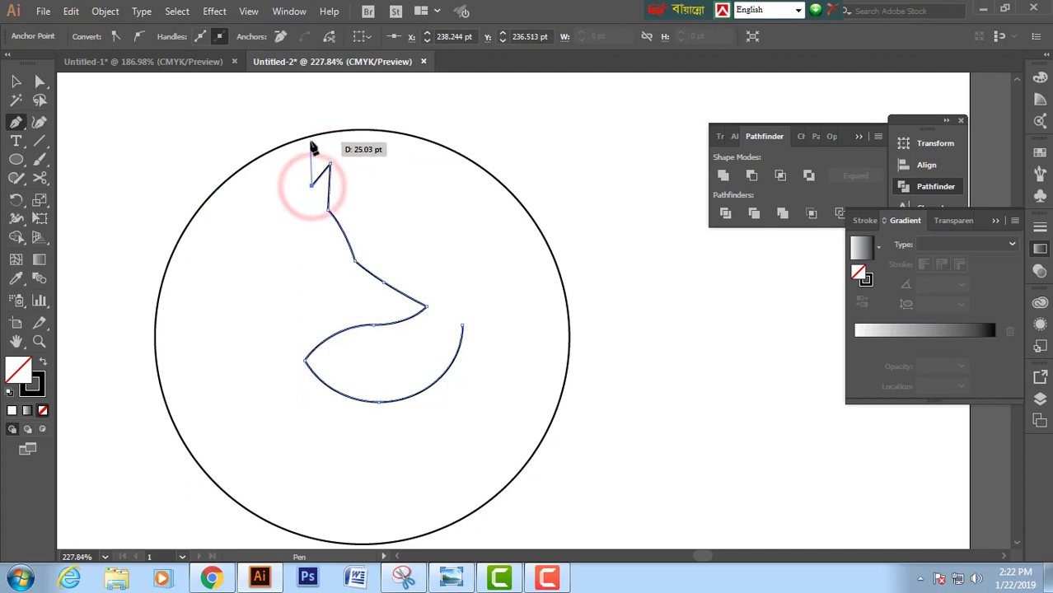
{"action": "left_click", "coordinate": [310, 138]}
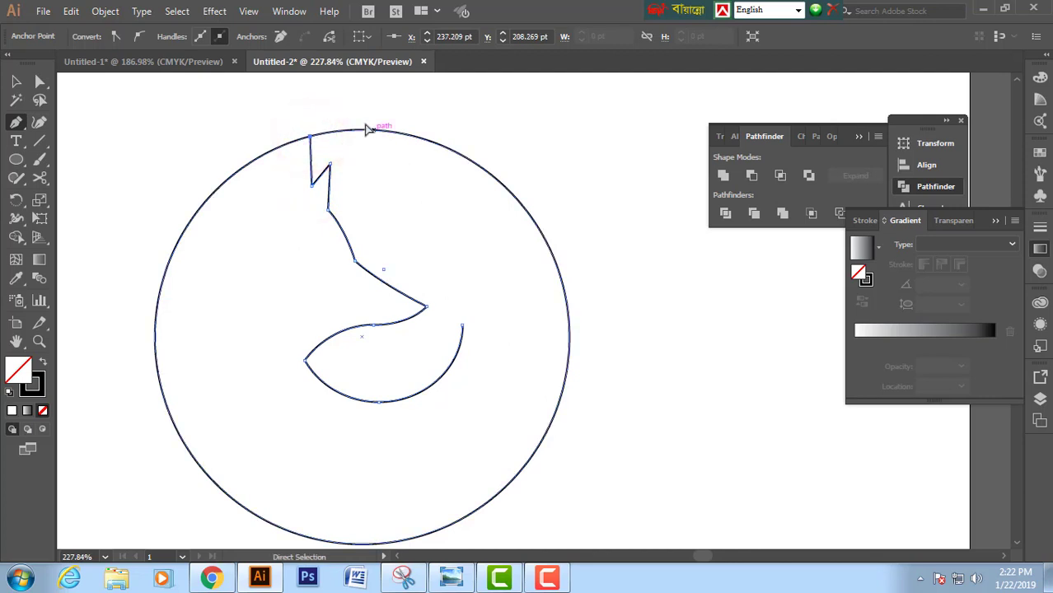
{"action": "left_click", "coordinate": [271, 125], "text": "ctrl"}
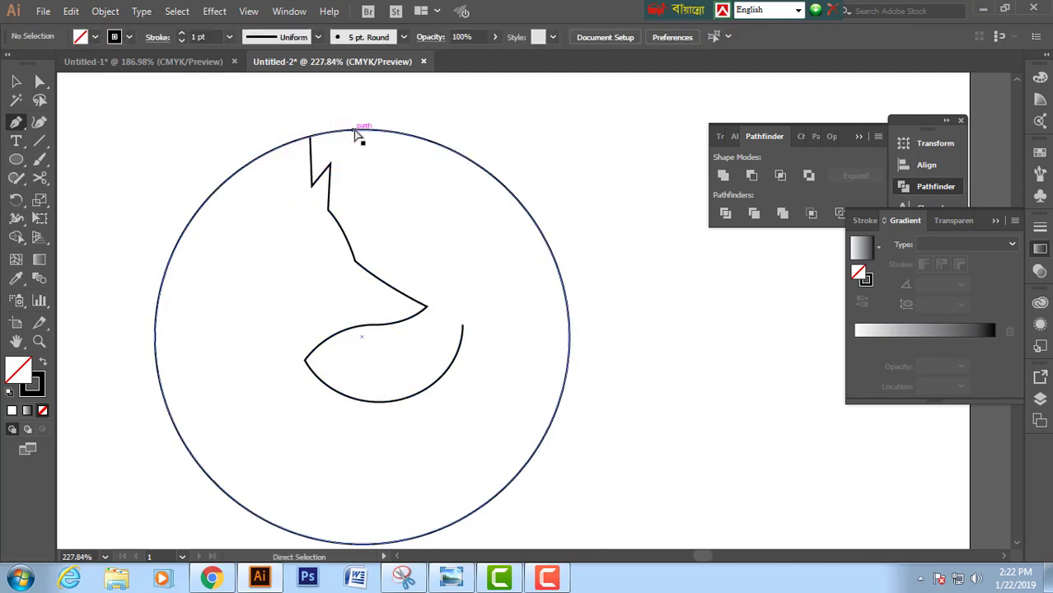
{"action": "key", "text": "ctrl+z"}
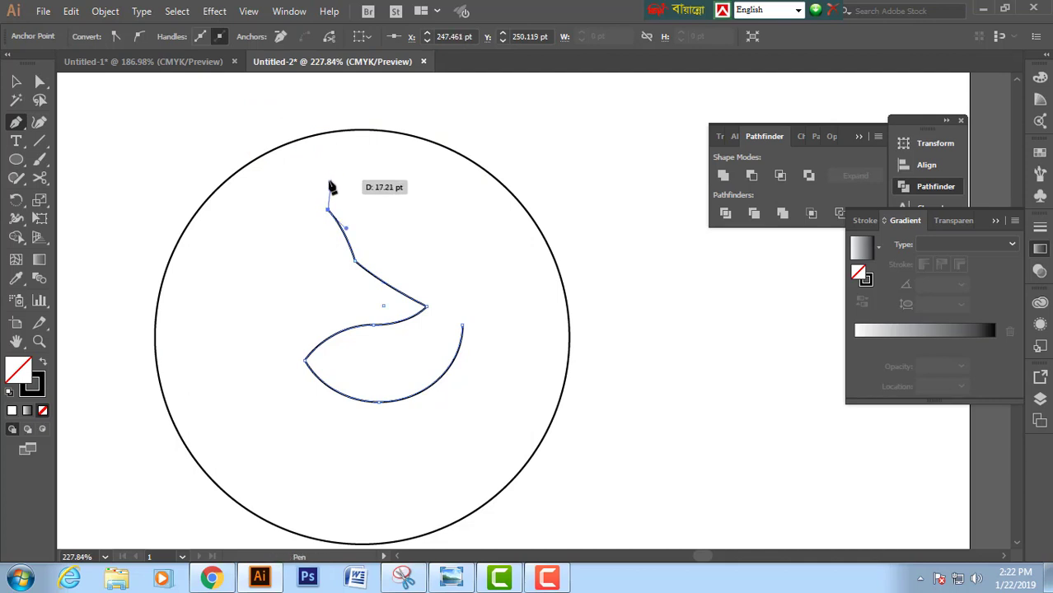
{"action": "key", "text": "ctrl+z"}
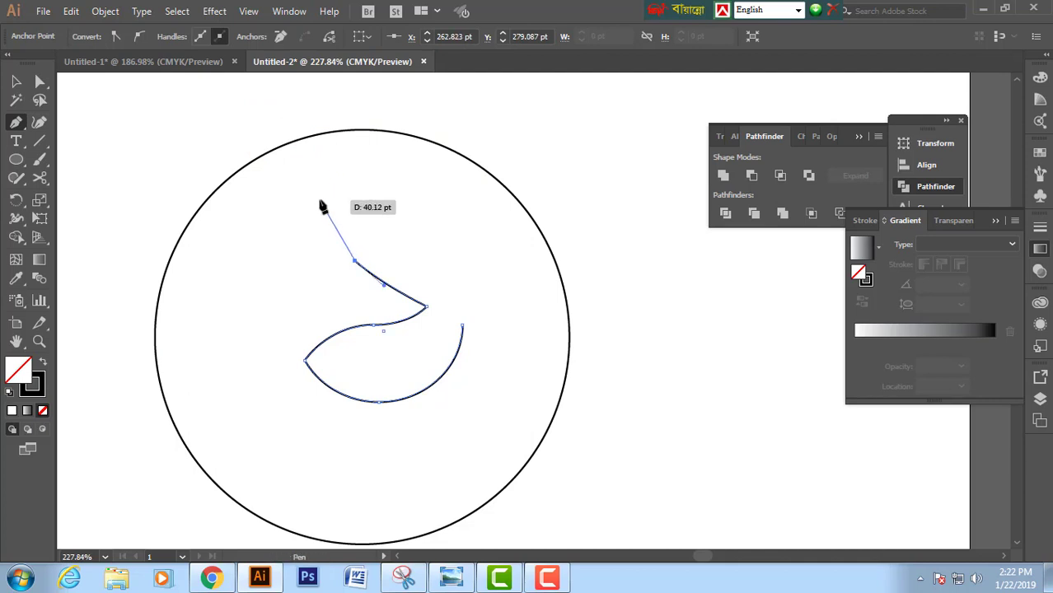
- Extend the open path upward with a curve and a pointed zigzag notch, ending it on the circle's upper edge
{"action": "left_click", "coordinate": [318, 199]}
{"action": "left_click_drag", "start_coordinate": [303, 186], "coordinate": [293, 174]}
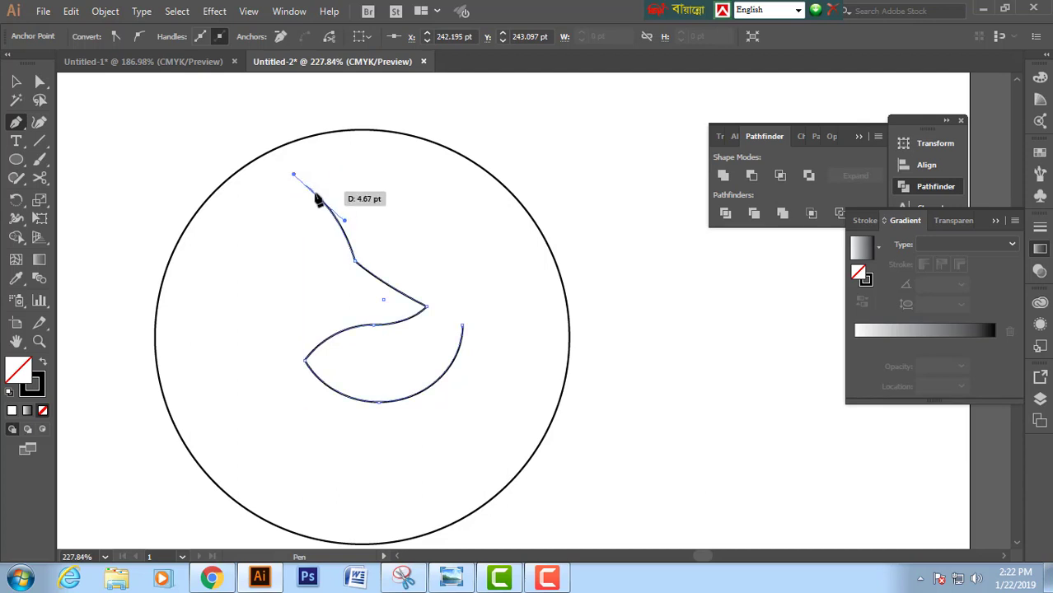
{"action": "left_click", "coordinate": [319, 197]}
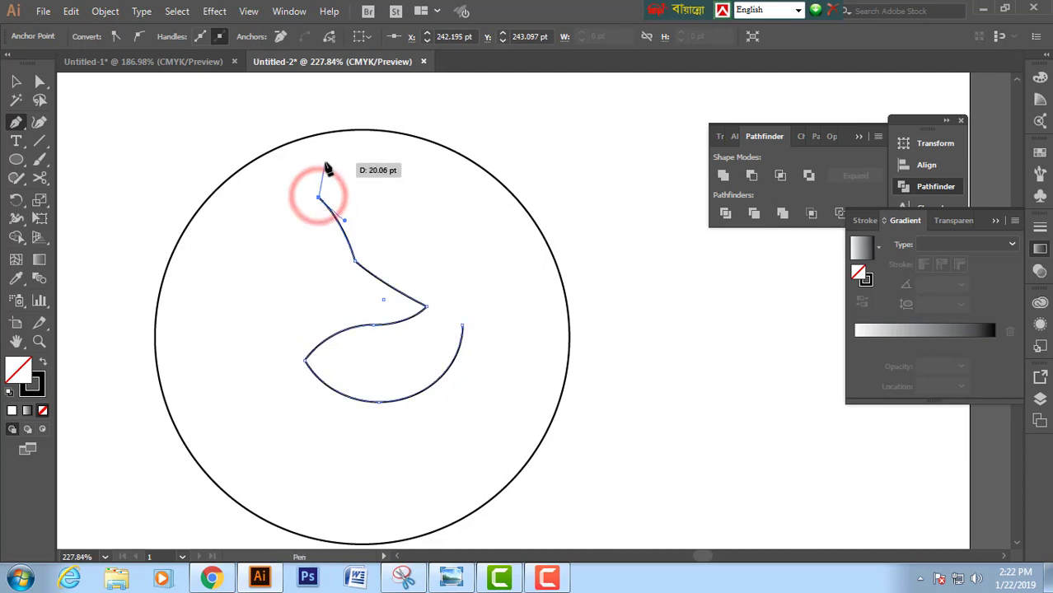
{"action": "left_click_drag", "start_coordinate": [326, 159], "coordinate": [303, 188]}
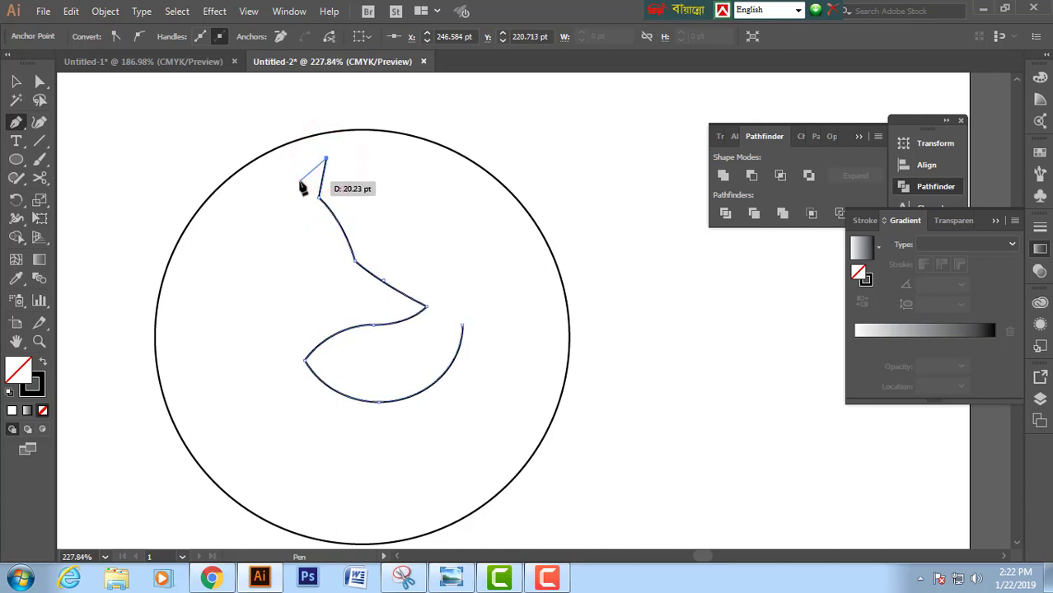
{"action": "left_click", "coordinate": [299, 177]}
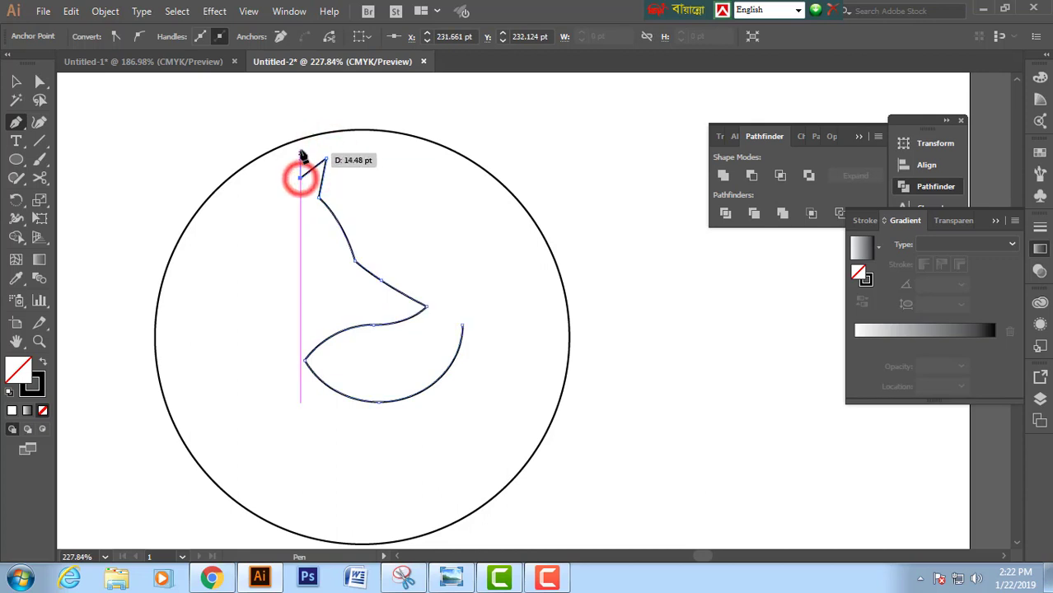
{"action": "left_click", "coordinate": [300, 138]}
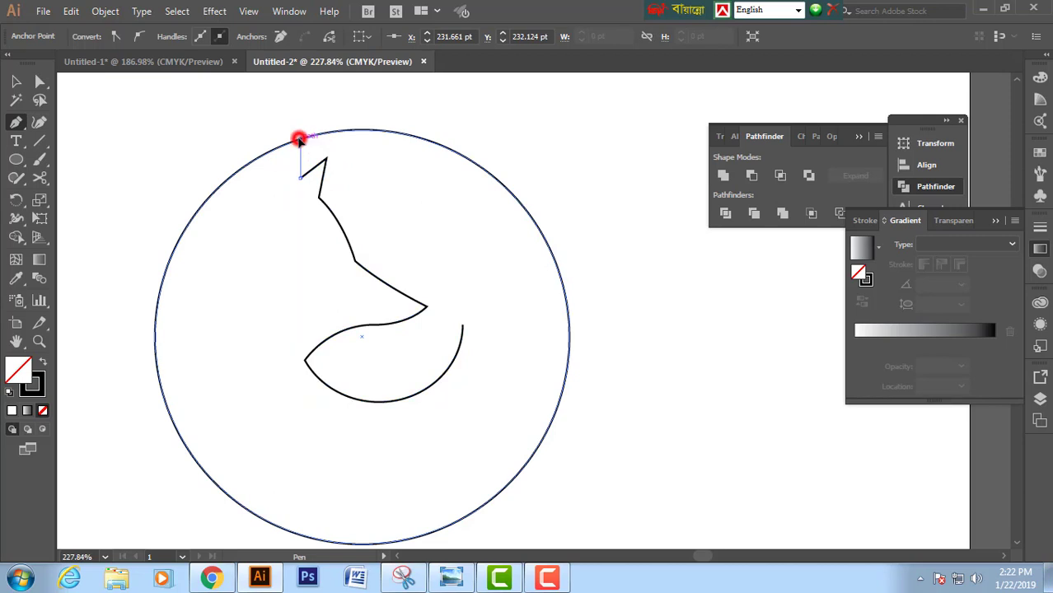
{"action": "left_click", "coordinate": [268, 135], "text": "ctrl"}
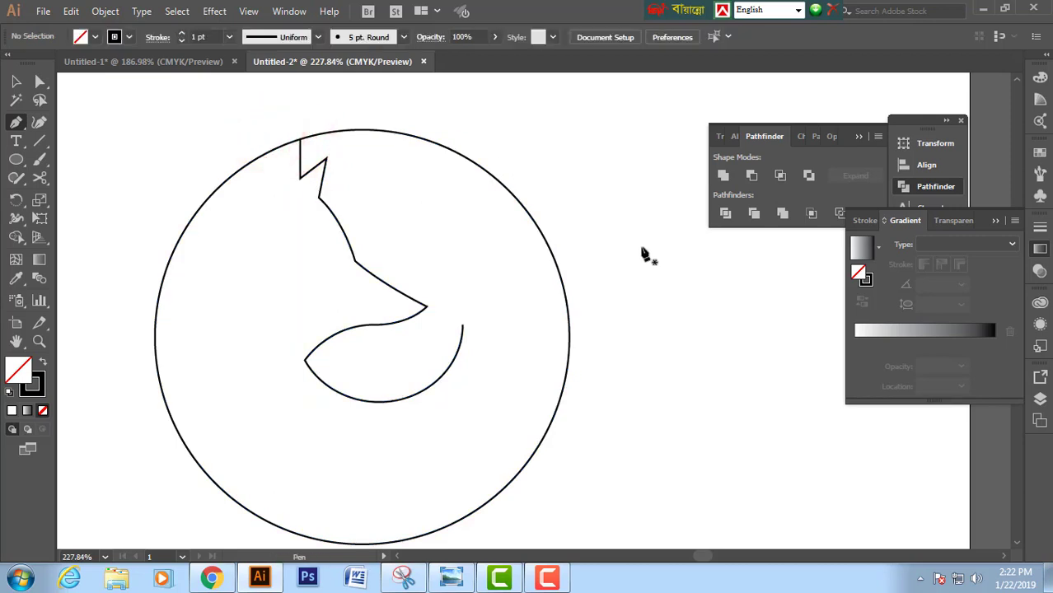
- Continue the path from its other open end with a pointed tip and a long outer curve, closing it at the notch on the circle's edge
{"action": "left_click_drag", "start_coordinate": [633, 299], "coordinate": [612, 272]}
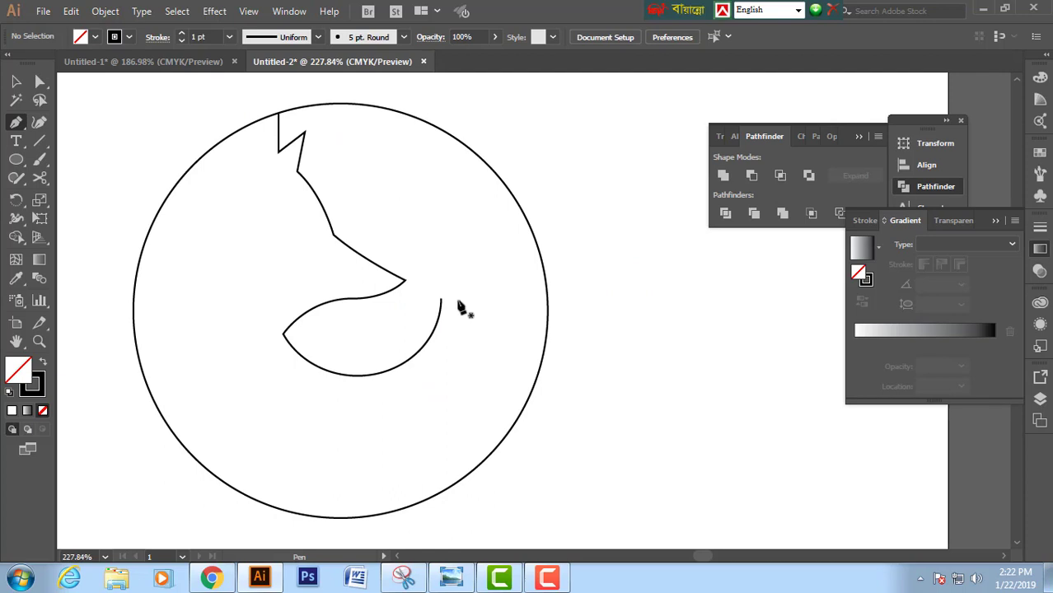
{"action": "left_click_drag", "start_coordinate": [441, 299], "coordinate": [462, 295]}
{"action": "mouse_move", "coordinate": [461, 295]}
{"action": "left_mouse_down"}
{"action": "mouse_move", "coordinate": [479, 305]}
{"action": "mouse_move", "coordinate": [463, 289]}
{"action": "left_mouse_up"}
{"action": "left_click_drag", "start_coordinate": [462, 287], "coordinate": [410, 200]}
{"action": "left_click_drag", "start_coordinate": [410, 199], "coordinate": [401, 148]}
{"action": "left_click", "coordinate": [407, 198]}
{"action": "left_click", "coordinate": [279, 113]}
{"action": "left_click_drag", "start_coordinate": [279, 113], "coordinate": [185, 102]}
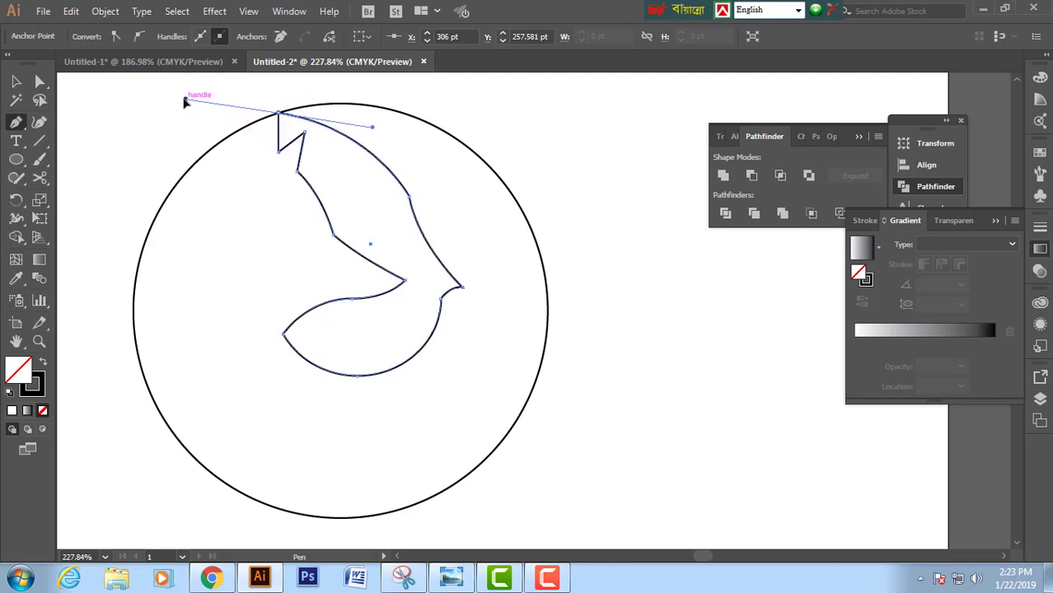
{"action": "left_click", "coordinate": [271, 90], "text": "ctrl"}
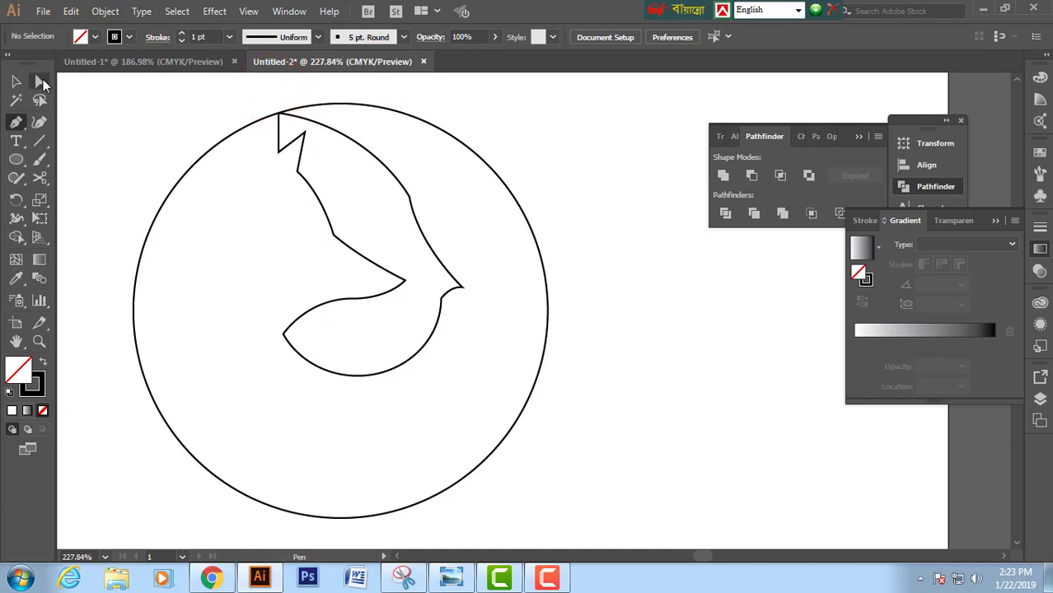
- Round the corner midway along the outer curve to about 75 pt, and round the concave corner just below the pointed tip
{"action": "left_click", "coordinate": [408, 196]}
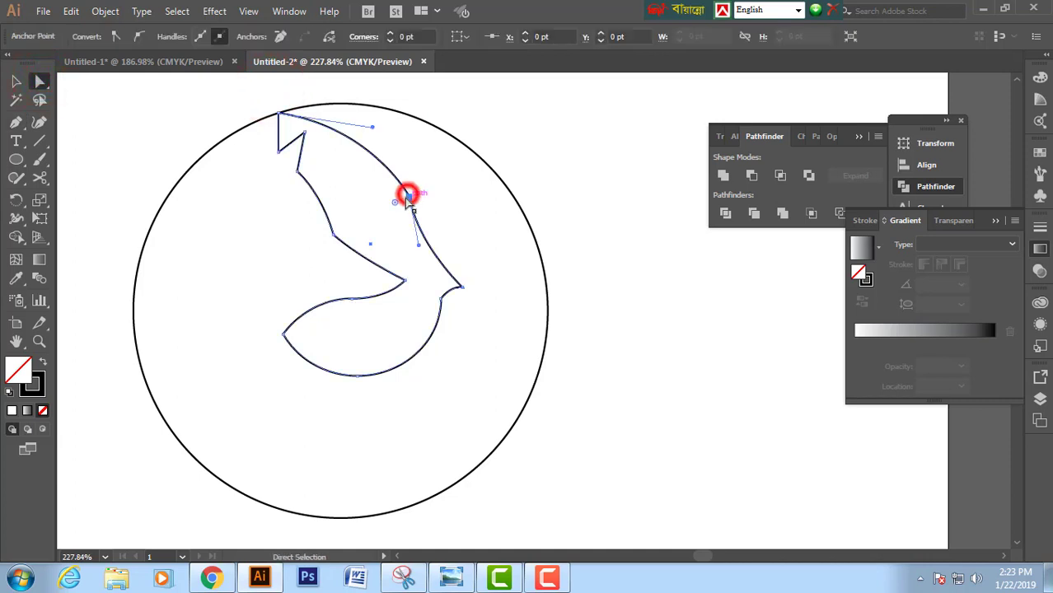
{"action": "left_click_drag", "start_coordinate": [395, 199], "coordinate": [287, 276]}
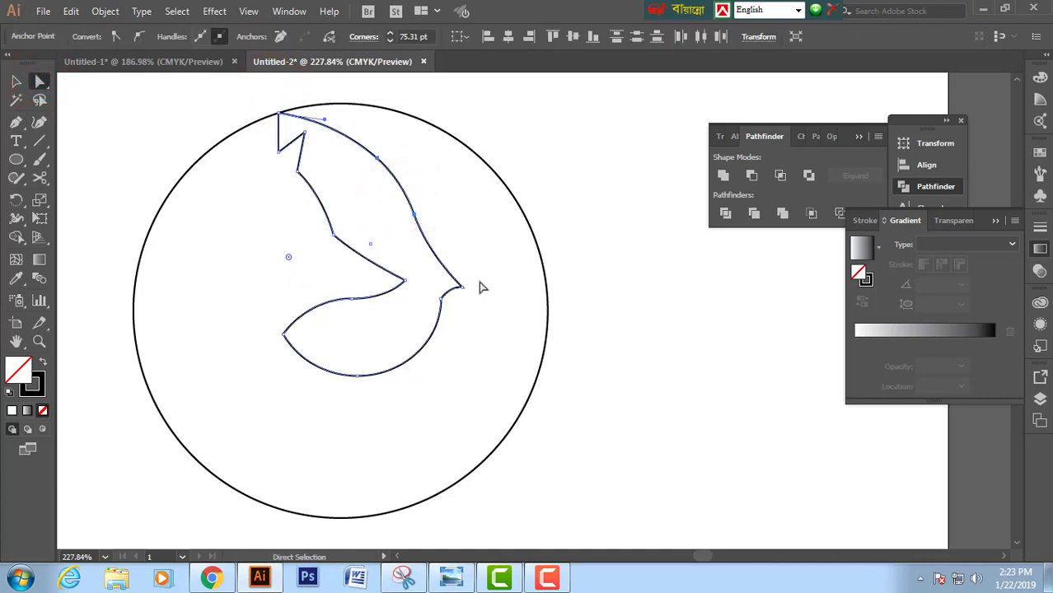
{"action": "left_click", "coordinate": [442, 298]}
{"action": "left_click_drag", "start_coordinate": [459, 307], "coordinate": [597, 378]}
{"action": "left_click", "coordinate": [511, 288]}
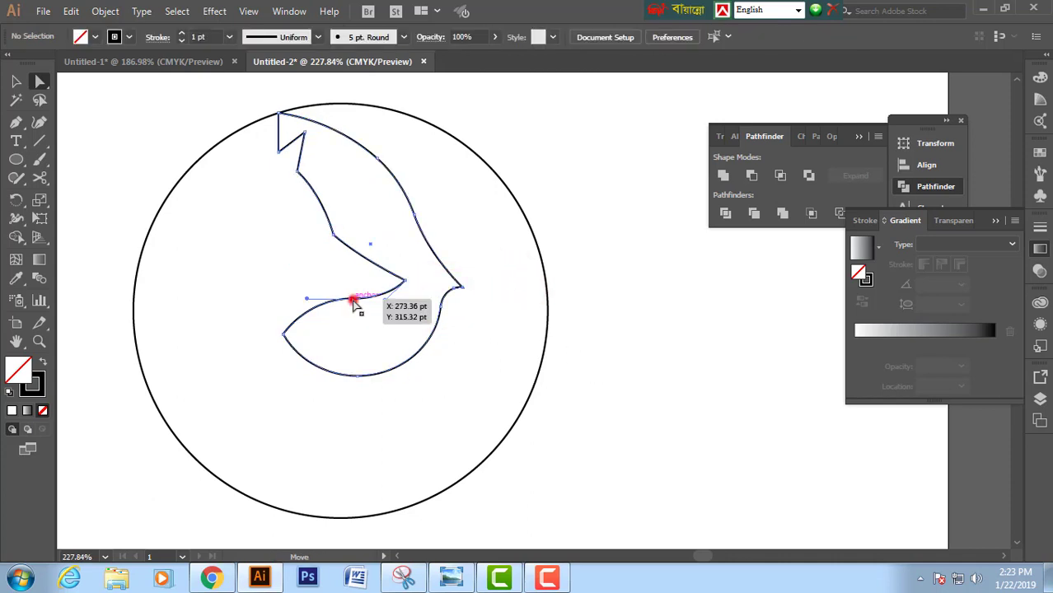
- Round the inner-edge anchors: about 65 pt on the lower curve, about 14 pt at the middle bend, and slightly at the bend below the notch
{"action": "left_click", "coordinate": [354, 305]}
{"action": "left_click_drag", "start_coordinate": [354, 313], "coordinate": [388, 471]}
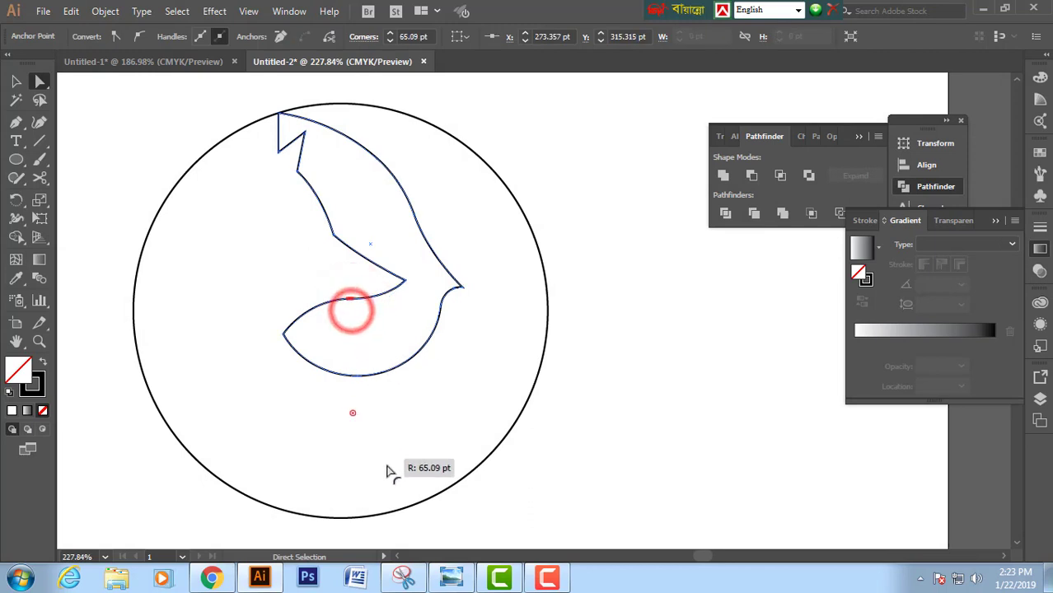
{"action": "left_click", "coordinate": [336, 233]}
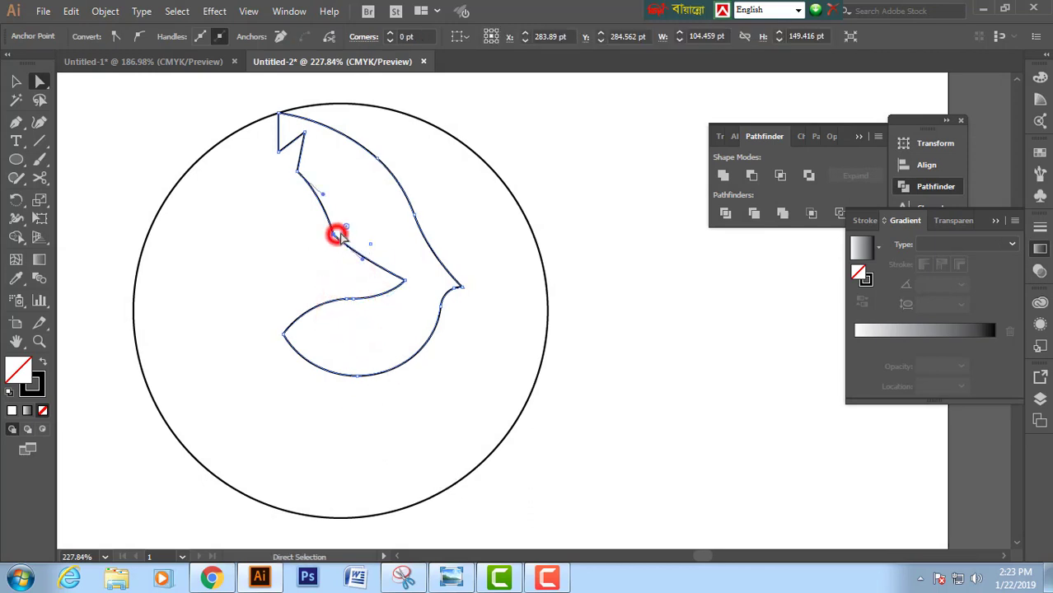
{"action": "left_click_drag", "start_coordinate": [347, 224], "coordinate": [358, 226]}
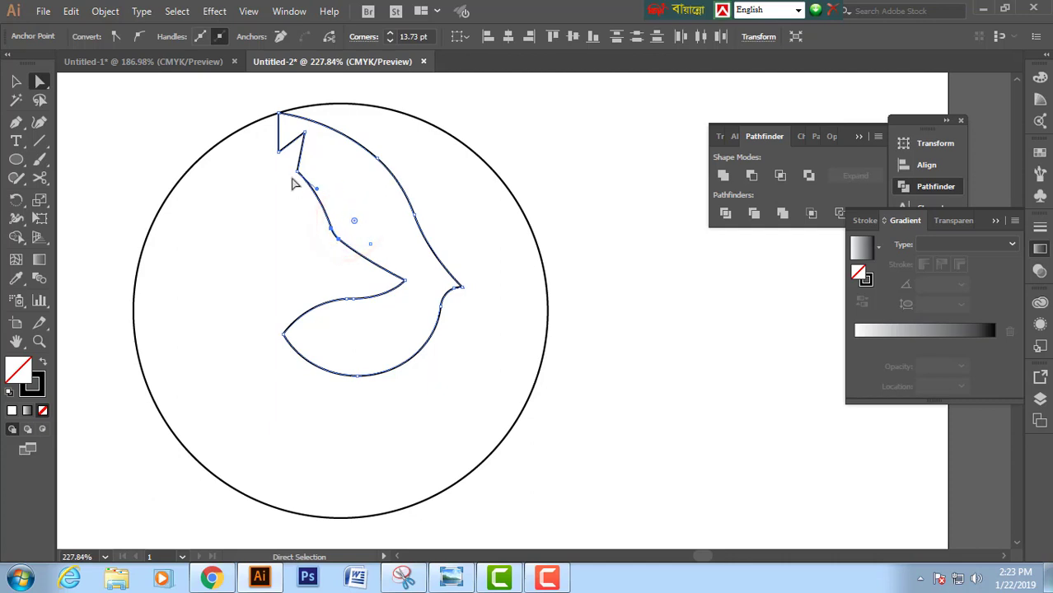
{"action": "left_click", "coordinate": [296, 172]}
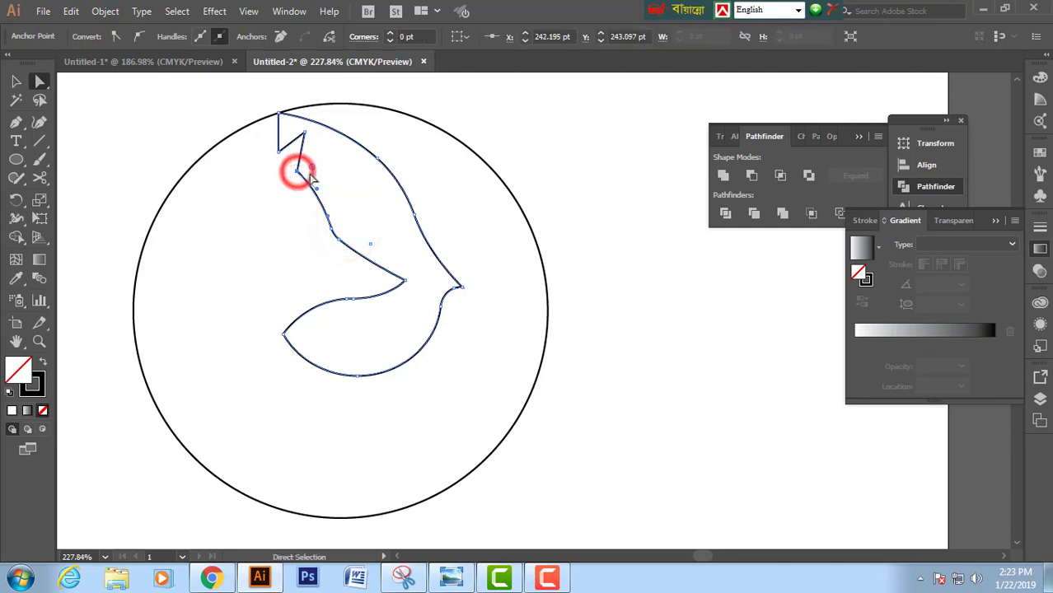
{"action": "left_click_drag", "start_coordinate": [312, 170], "coordinate": [308, 167]}
{"action": "left_click", "coordinate": [332, 177]}
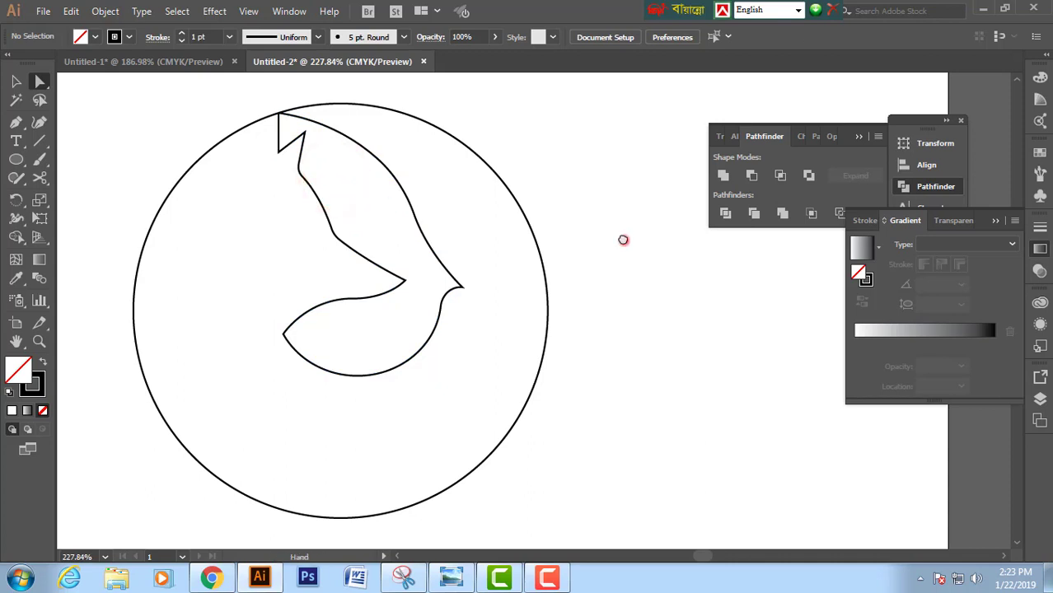
{"action": "left_click_drag", "start_coordinate": [624, 239], "coordinate": [616, 212]}
{"action": "left_click_drag", "start_coordinate": [557, 169], "coordinate": [557, 188]}
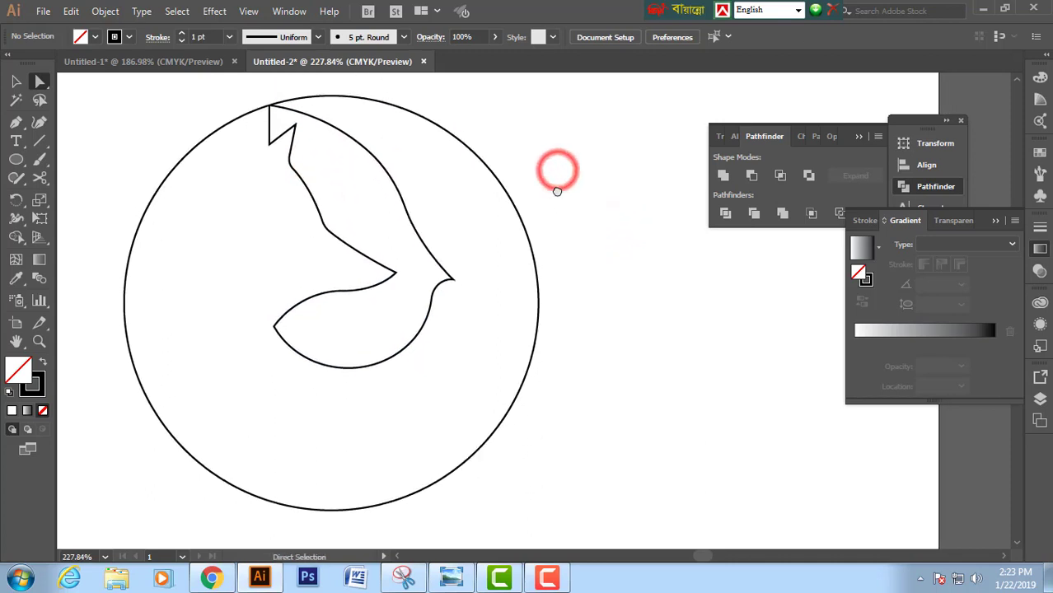
{"action": "key", "text": "ctrl+minus"}
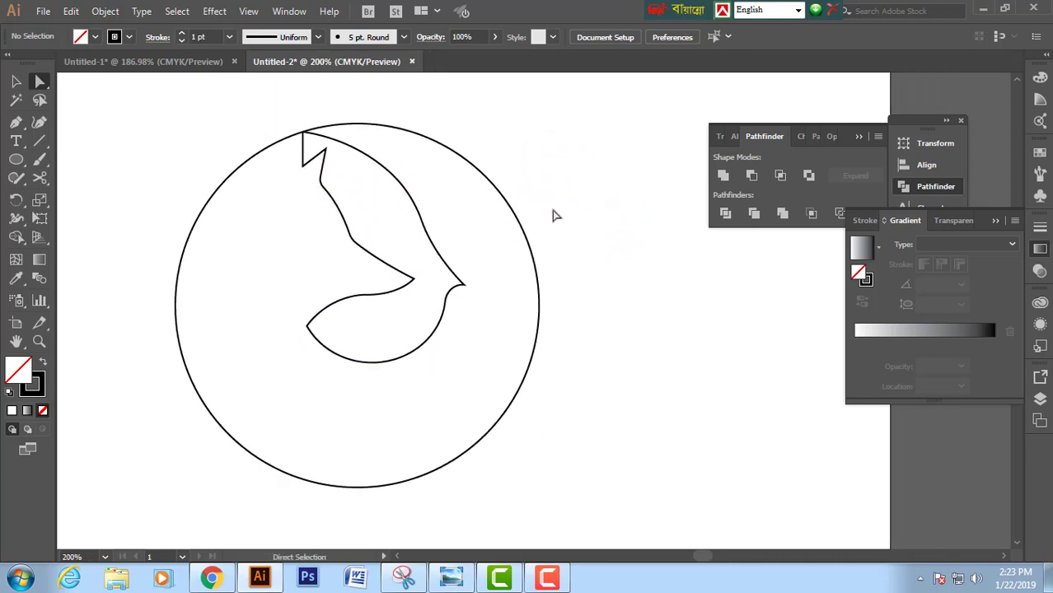
{"action": "left_click_drag", "start_coordinate": [173, 97], "coordinate": [616, 320]}
{"action": "left_click", "coordinate": [616, 320]}
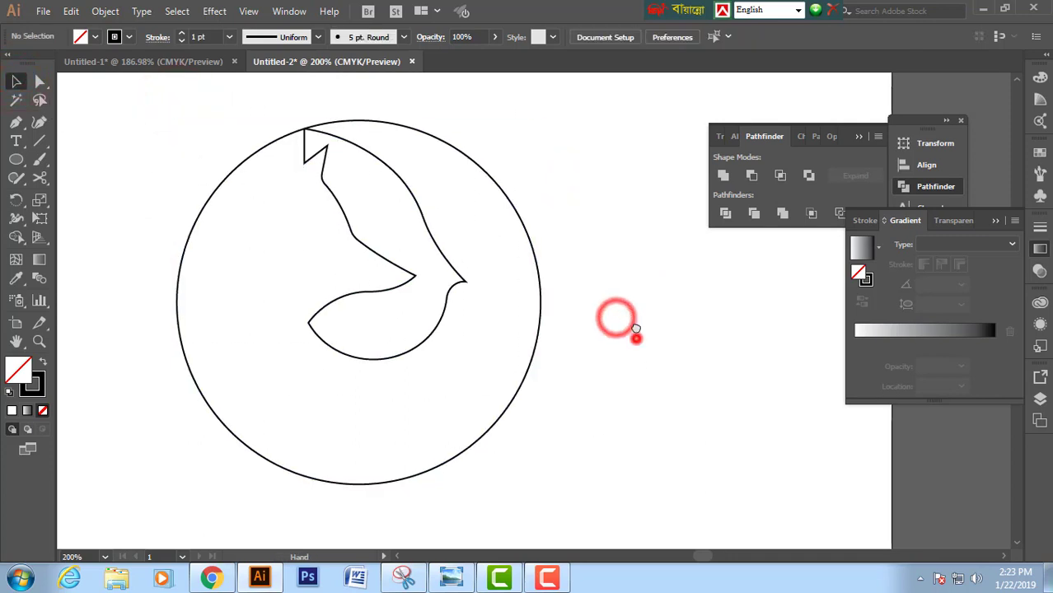
- Draw an open arched pen path from the upper edge of the shape's lower lobe to a point outside the circle's left side
{"action": "scroll", "coordinate": [636, 336], "scroll_direction": "down", "scroll_amount": 2}
{"action": "left_click", "coordinate": [16, 123]}
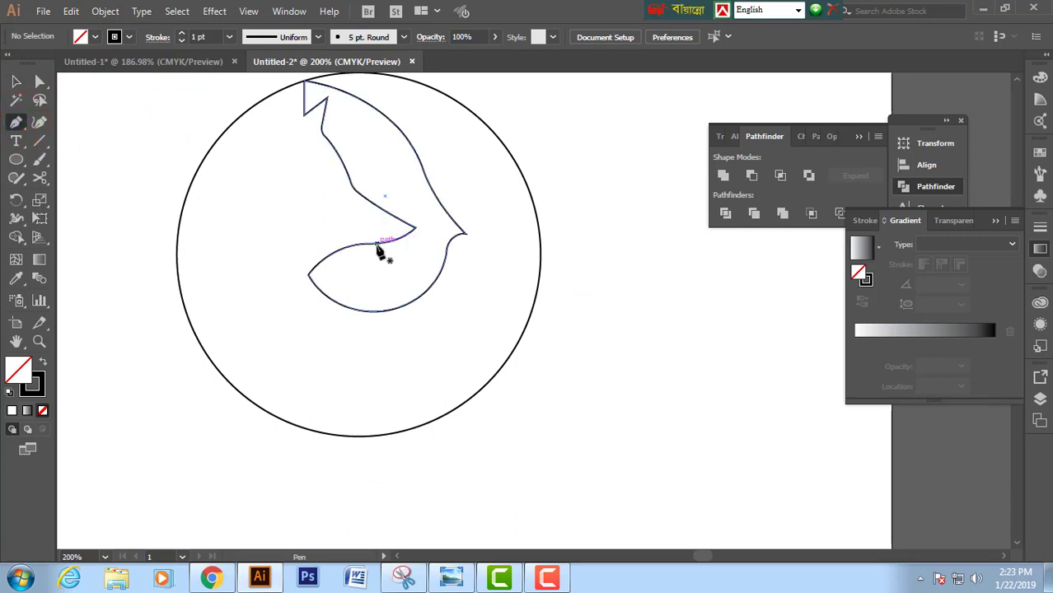
{"action": "left_click_drag", "start_coordinate": [370, 246], "coordinate": [376, 256]}
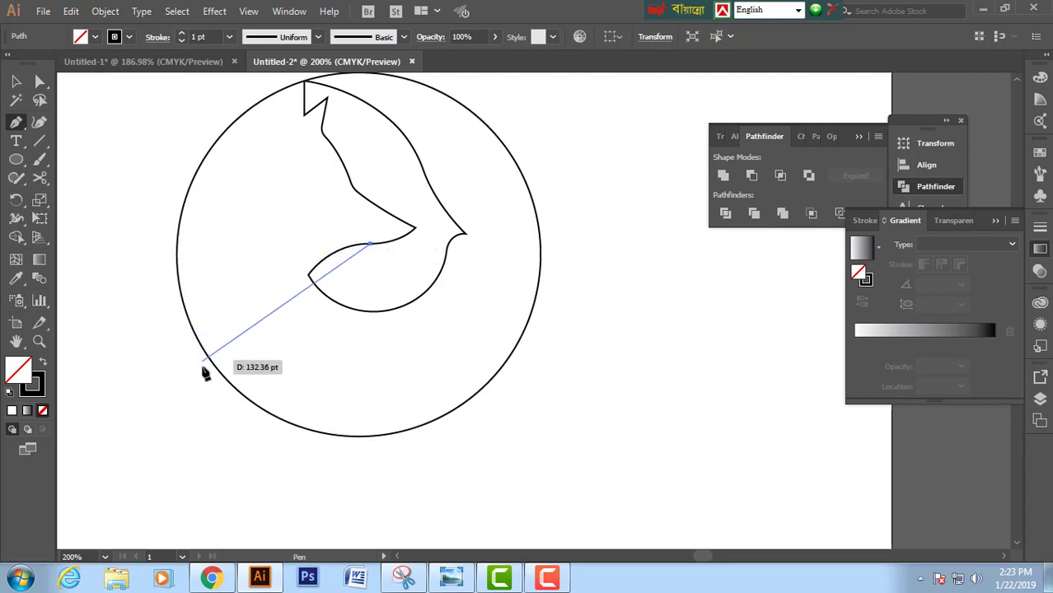
{"action": "left_click_drag", "start_coordinate": [203, 383], "coordinate": [218, 512]}
{"action": "scroll", "coordinate": [248, 395], "scroll_direction": "down", "scroll_amount": 3}
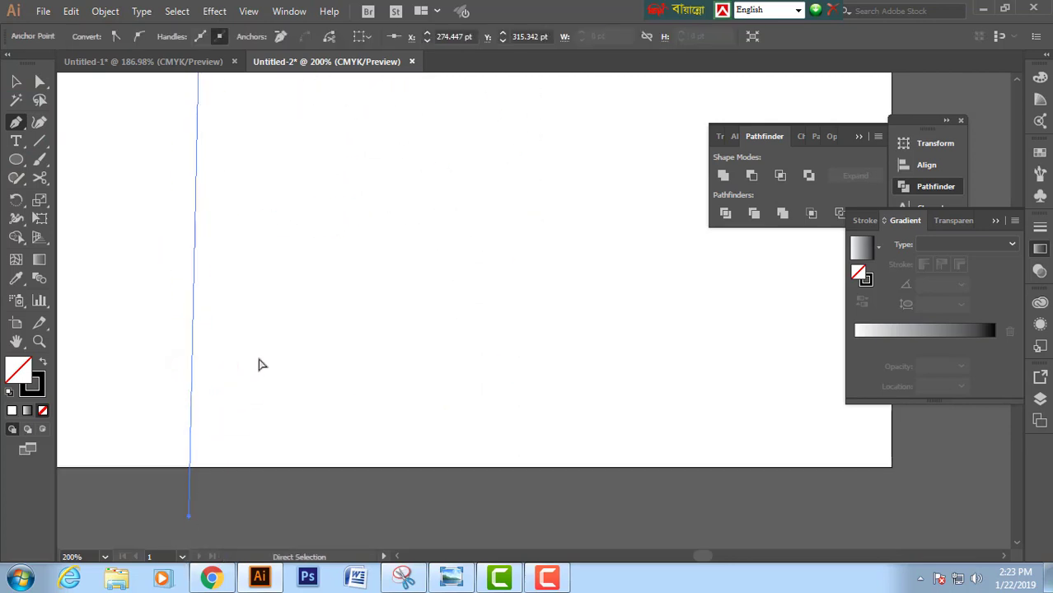
{"action": "left_click_drag", "start_coordinate": [325, 167], "coordinate": [348, 407]}
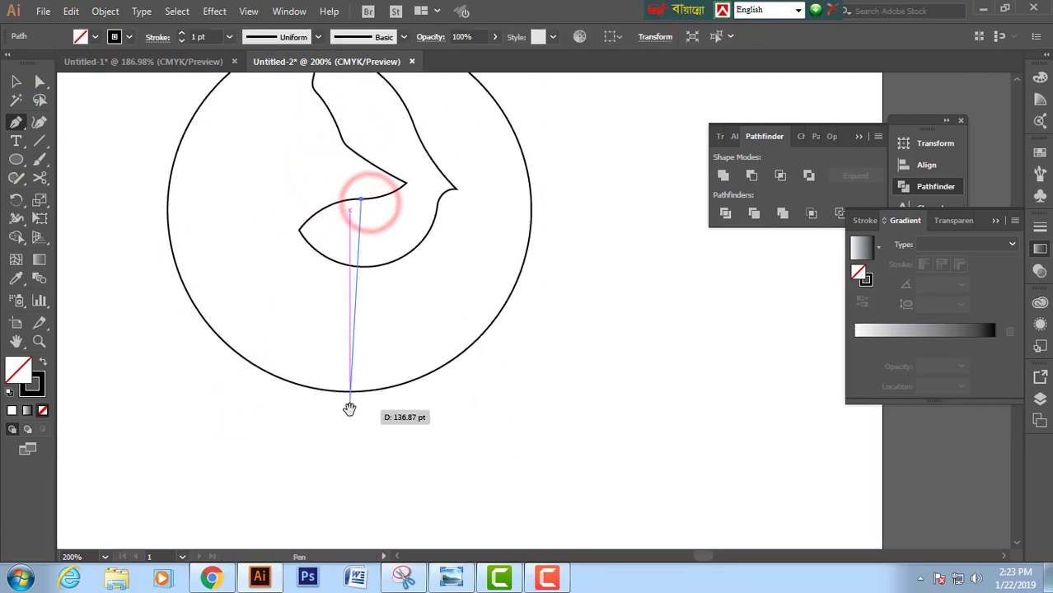
{"action": "key", "text": "ctrl+minus"}
{"action": "left_click_drag", "start_coordinate": [522, 299], "coordinate": [424, 194]}
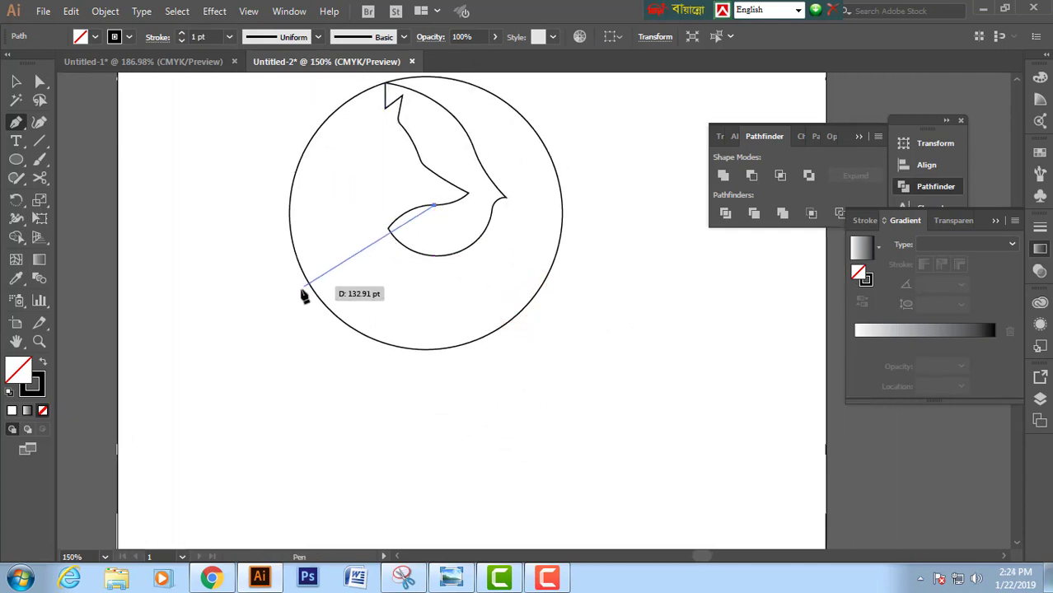
{"action": "left_click_drag", "start_coordinate": [292, 283], "coordinate": [242, 385]}
{"action": "key", "text": "ctrl+z"}
{"action": "left_click_drag", "start_coordinate": [269, 266], "coordinate": [218, 354]}
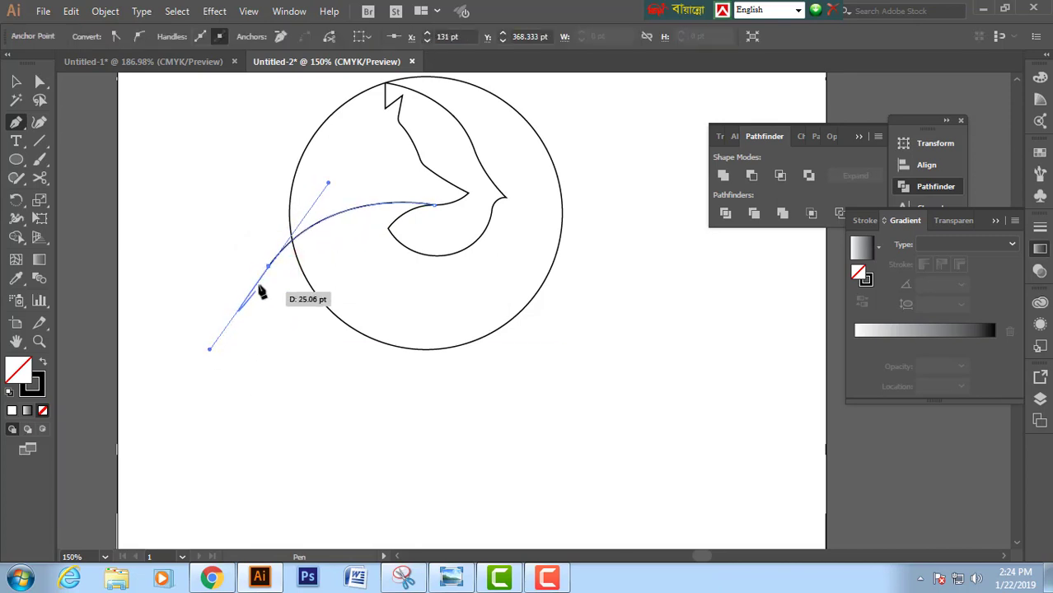
{"action": "left_click", "coordinate": [267, 270]}
{"action": "left_click", "coordinate": [268, 298], "text": "ctrl"}
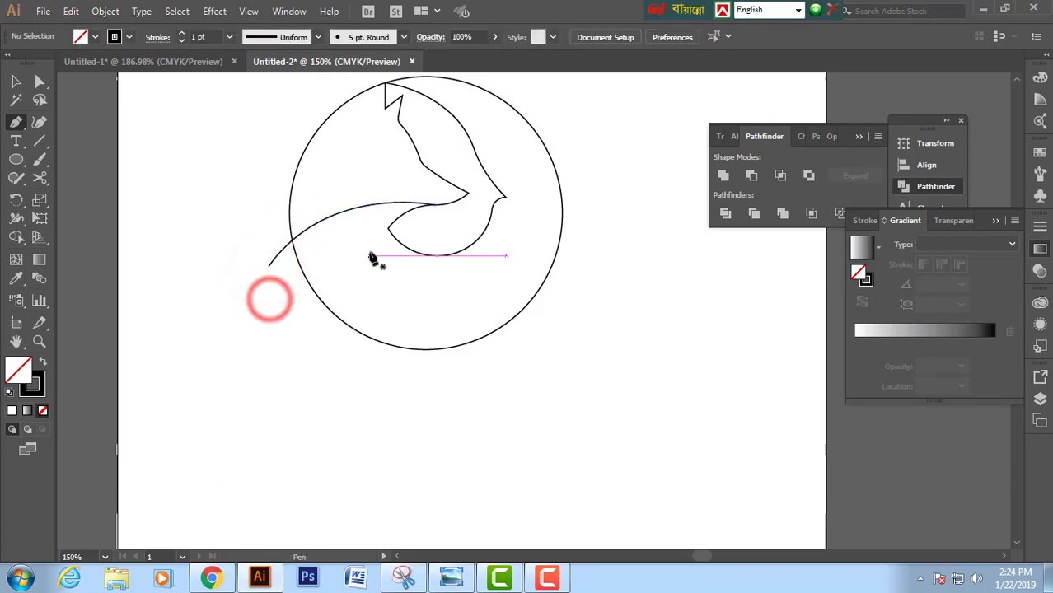
- Draw an open curved pen path from the left tip of the shape's lower lobe to a point below the circle
{"action": "left_click_drag", "start_coordinate": [389, 229], "coordinate": [402, 356]}
{"action": "left_click_drag", "start_coordinate": [403, 393], "coordinate": [466, 371]}
{"action": "left_click", "coordinate": [465, 369], "text": "ctrl"}
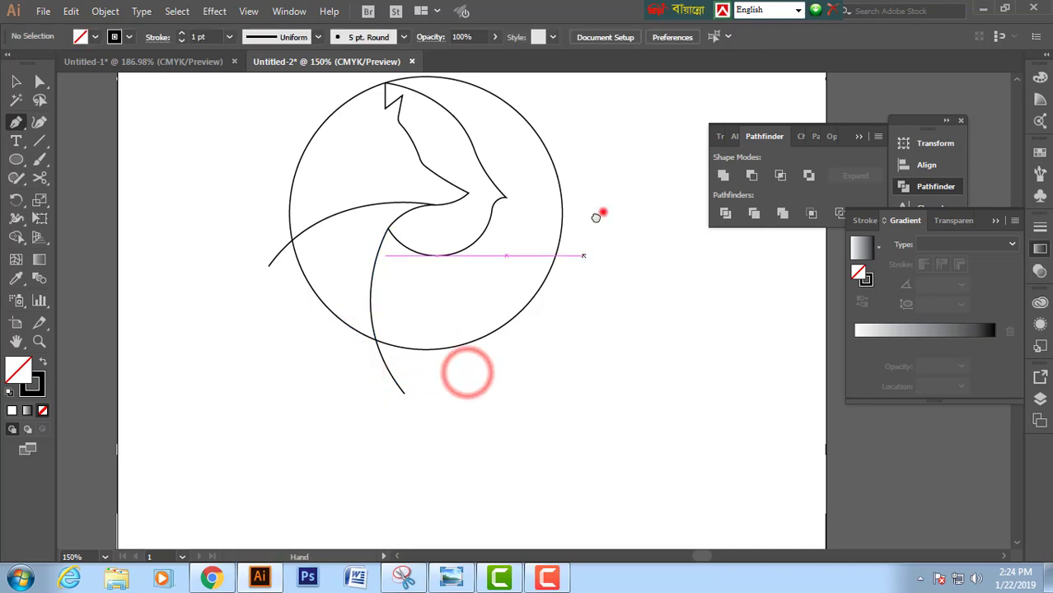
- Divide the circle and all drawn paths into four regions with the Shape Builder: head, inner curve, lower-left section and outer right section
{"action": "left_click_drag", "start_coordinate": [604, 215], "coordinate": [527, 213]}
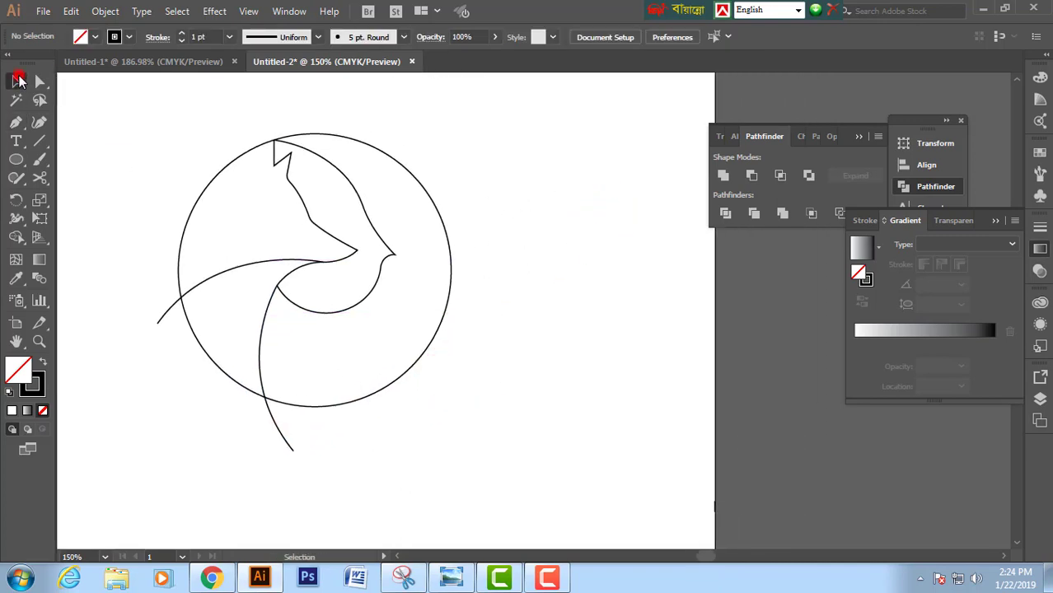
{"action": "left_click_drag", "start_coordinate": [161, 106], "coordinate": [510, 354]}
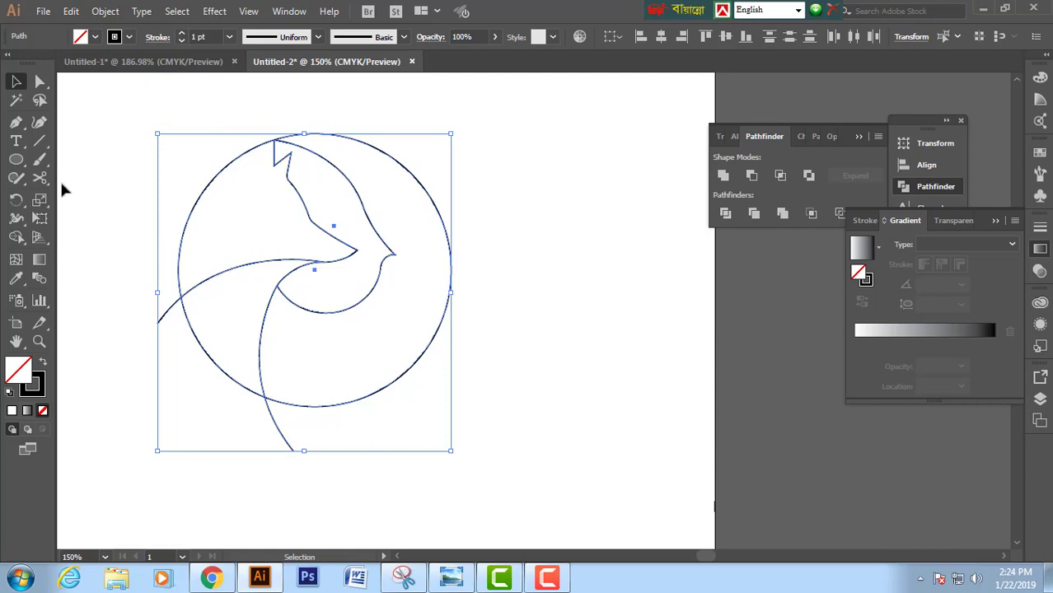
{"action": "left_click", "coordinate": [16, 239]}
{"action": "left_click", "coordinate": [323, 216]}
{"action": "left_click", "coordinate": [259, 216]}
{"action": "left_click", "coordinate": [252, 291]}
{"action": "left_click", "coordinate": [313, 336]}
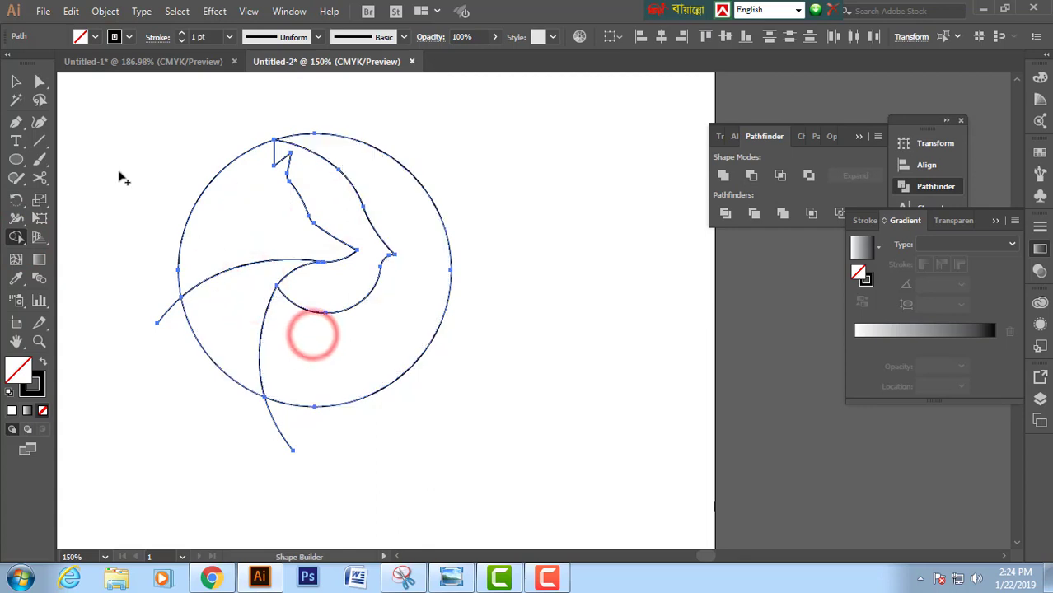
- Delete the two leftover path ends that stick out beyond the circle's left and lower edges
{"action": "left_click", "coordinate": [17, 81]}
{"action": "left_click", "coordinate": [86, 115]}
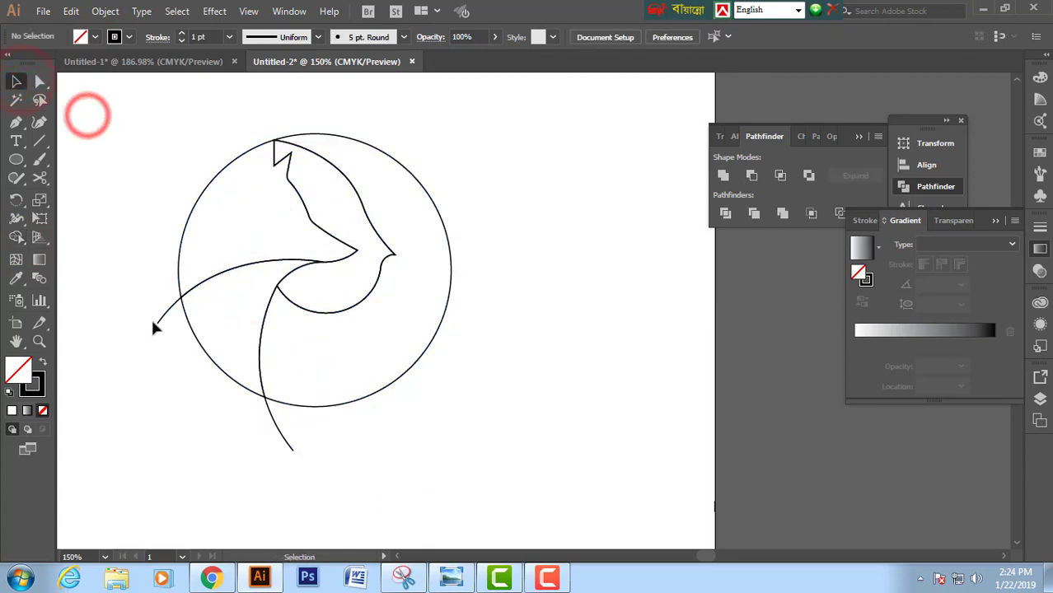
{"action": "left_click", "coordinate": [162, 318]}
{"action": "key", "text": "Delete"}
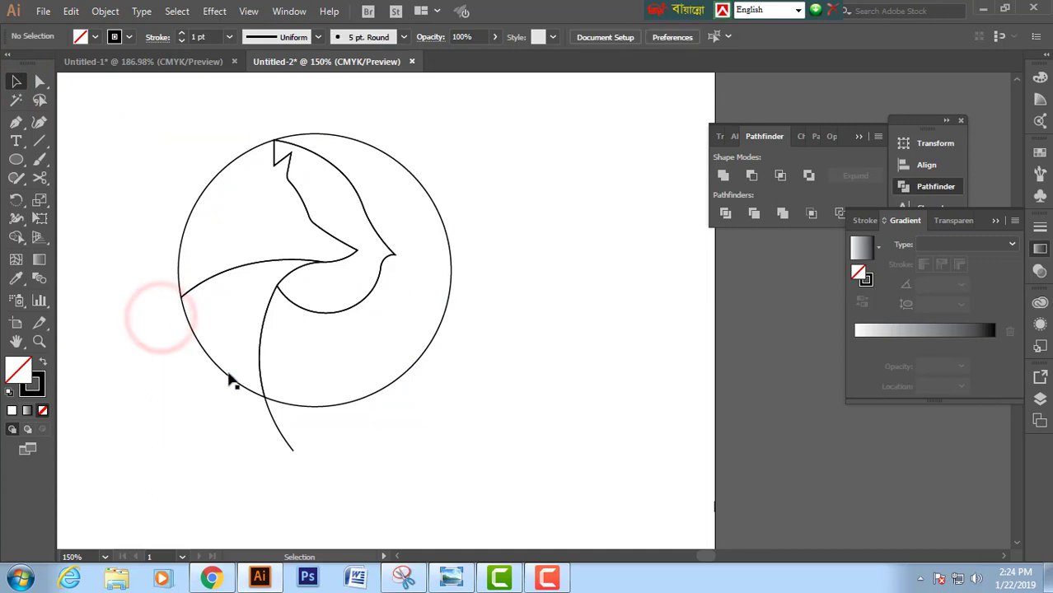
{"action": "left_click", "coordinate": [271, 416]}
{"action": "key", "text": "Delete"}
- Delete the curved inner shape, and undo the trial deletion of the circle's outer right region
{"action": "left_click", "coordinate": [302, 406]}
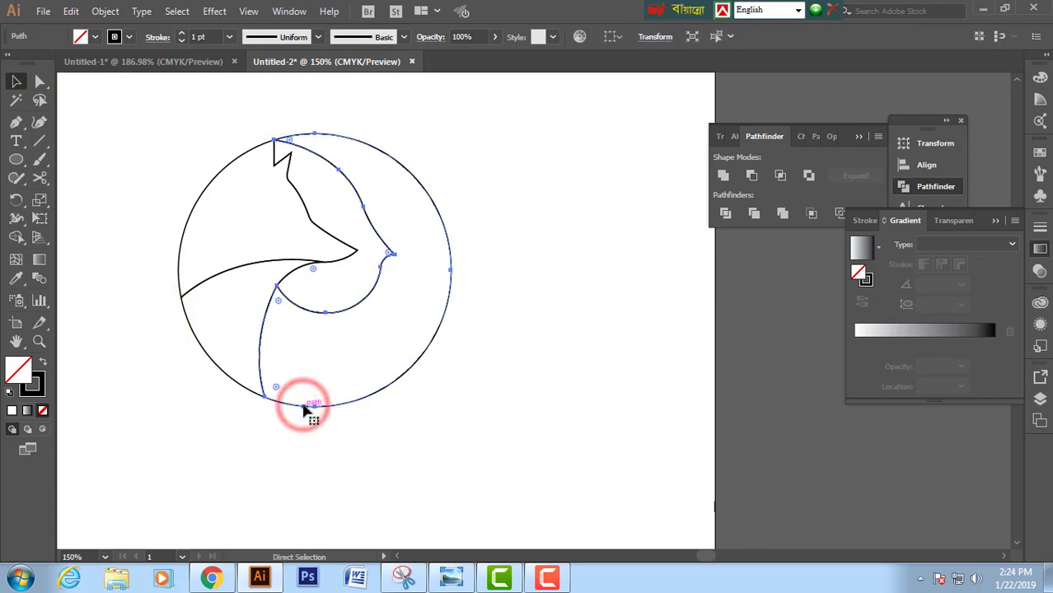
{"action": "key", "text": "Delete"}
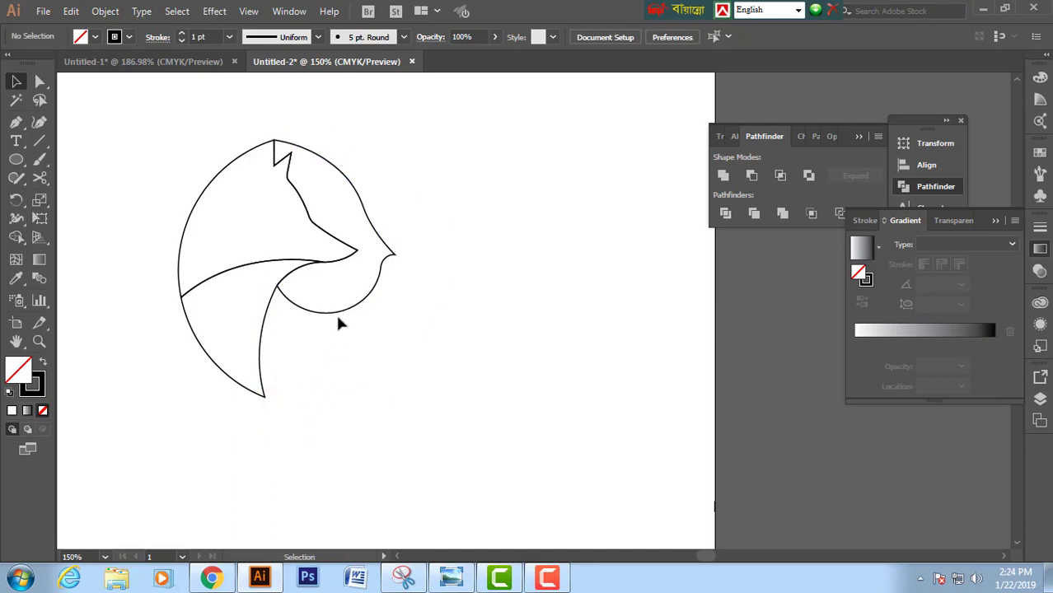
{"action": "left_click", "coordinate": [339, 314]}
{"action": "key", "text": "Delete"}
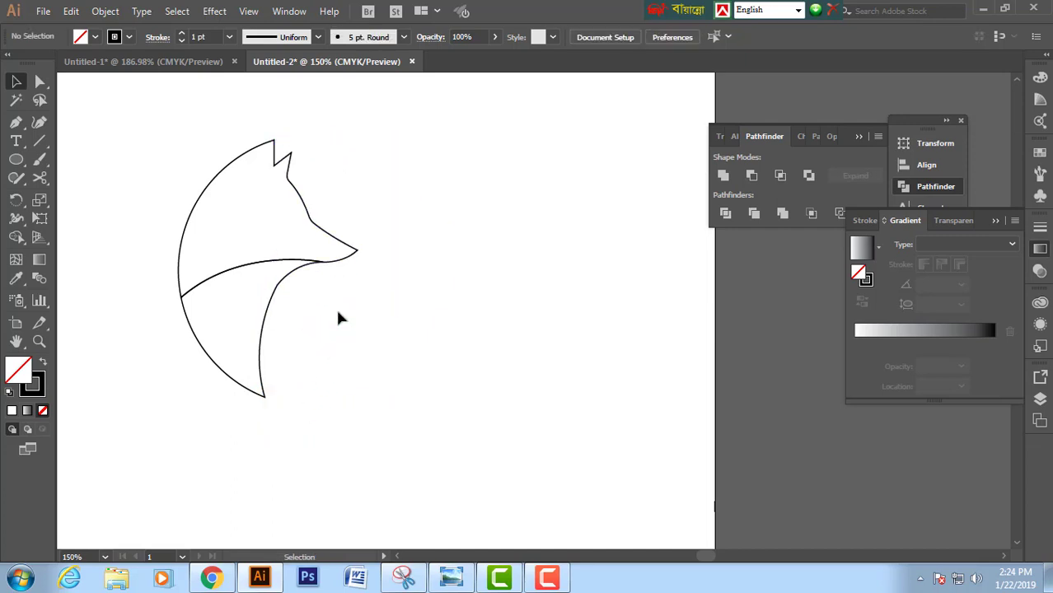
{"action": "key", "text": "ctrl+z"}
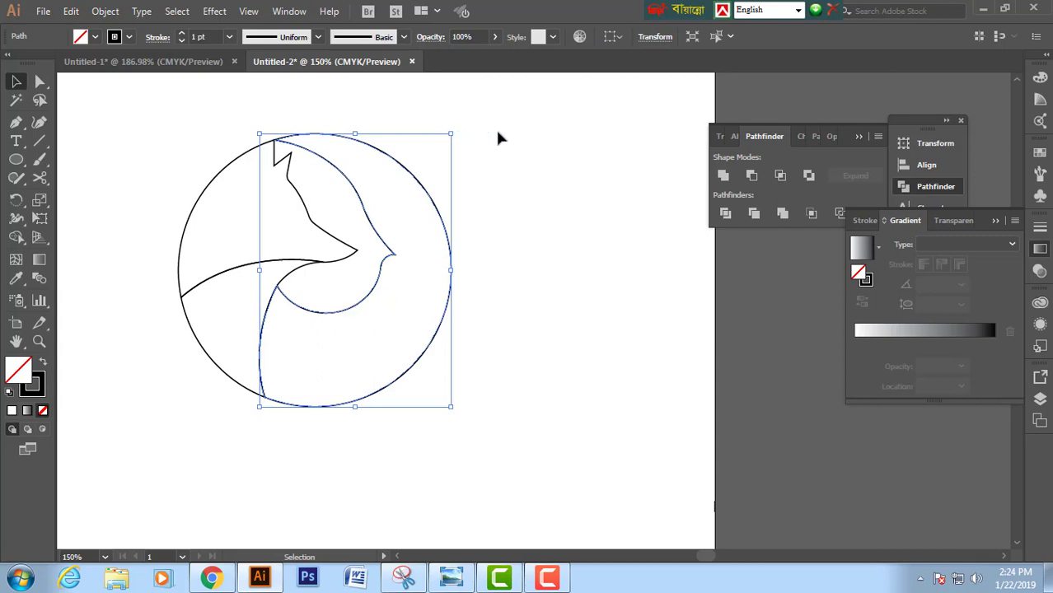
- Swap fill and stroke on all logo regions so they have a solid black fill and no stroke
{"action": "left_click", "coordinate": [128, 105]}
{"action": "left_click_drag", "start_coordinate": [146, 111], "coordinate": [506, 364]}
{"action": "left_click", "coordinate": [45, 362]}
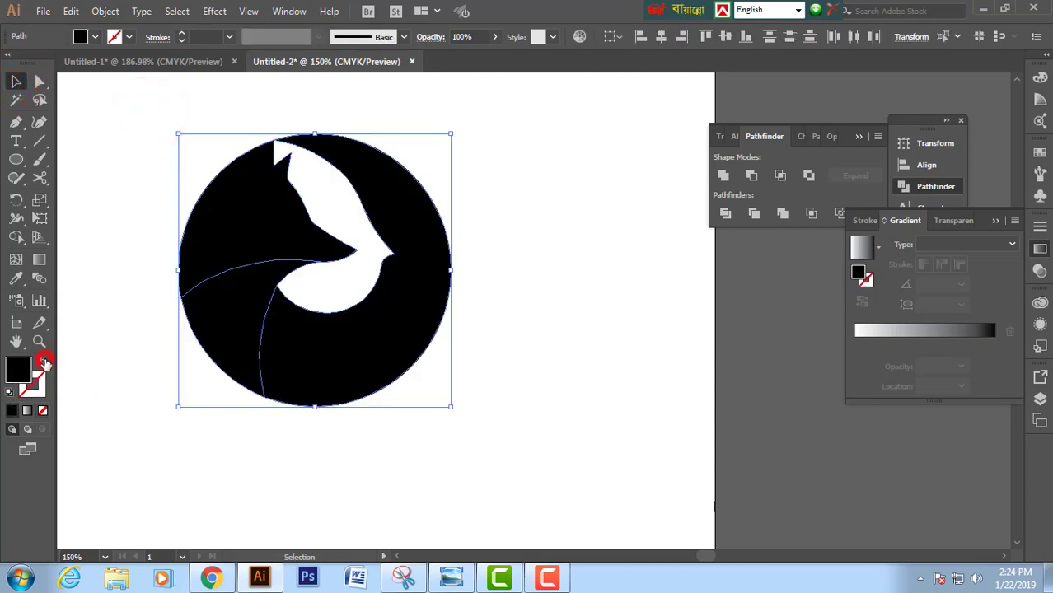
{"action": "left_click", "coordinate": [124, 171]}
{"action": "left_click_drag", "start_coordinate": [136, 122], "coordinate": [495, 361]}
{"action": "left_click", "coordinate": [548, 265]}
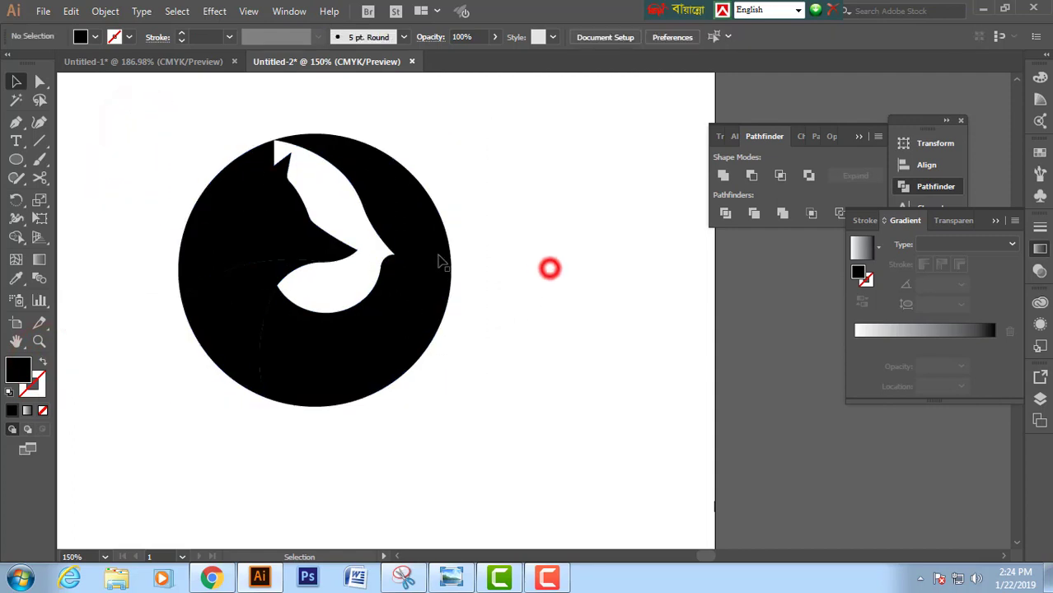
{"action": "left_click", "coordinate": [280, 204]}
{"action": "left_click", "coordinate": [405, 270], "text": "shift"}
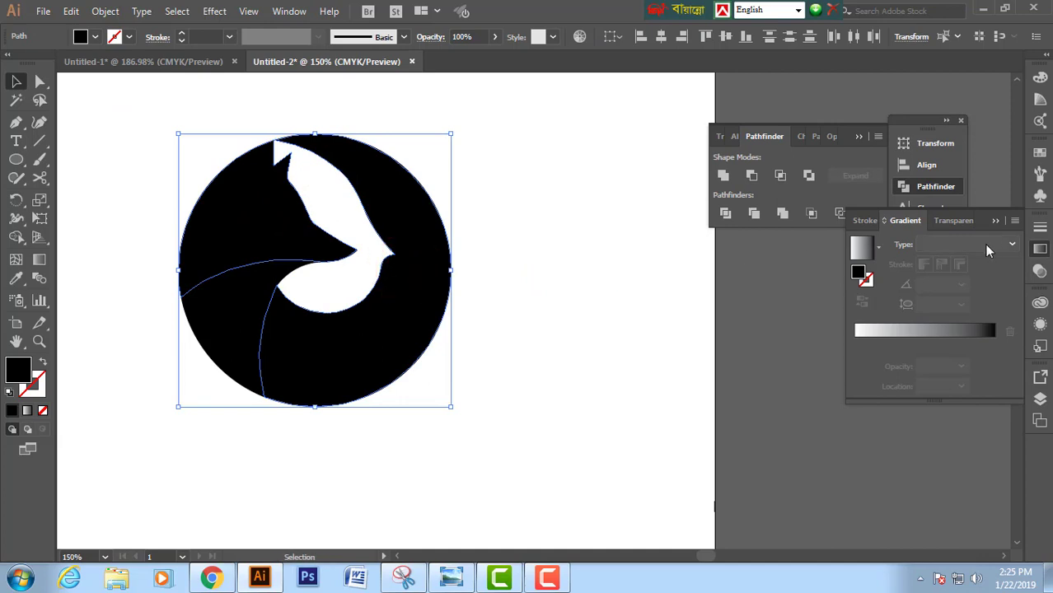
{"action": "left_click", "coordinate": [96, 37]}
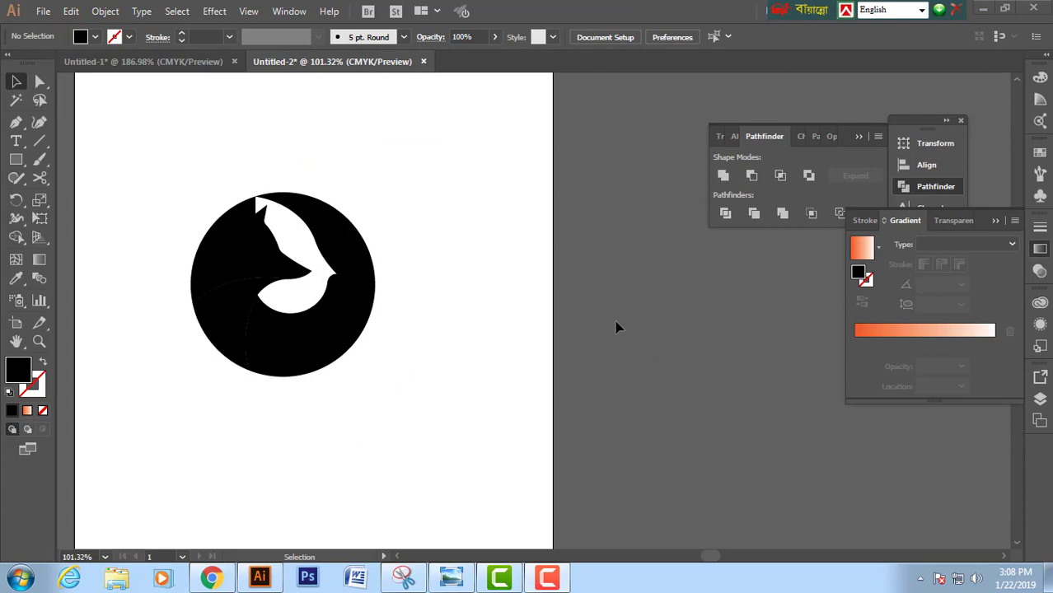
- Apply the orange-to-white linear gradient to the logo's lower-left region
{"action": "left_click", "coordinate": [240, 292]}
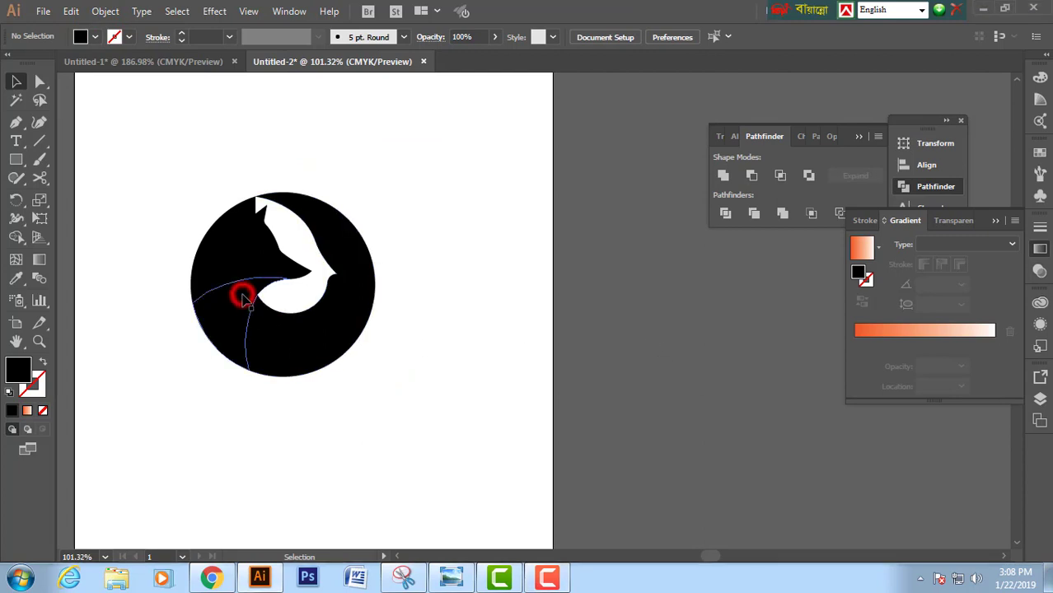
{"action": "left_click", "coordinate": [208, 311]}
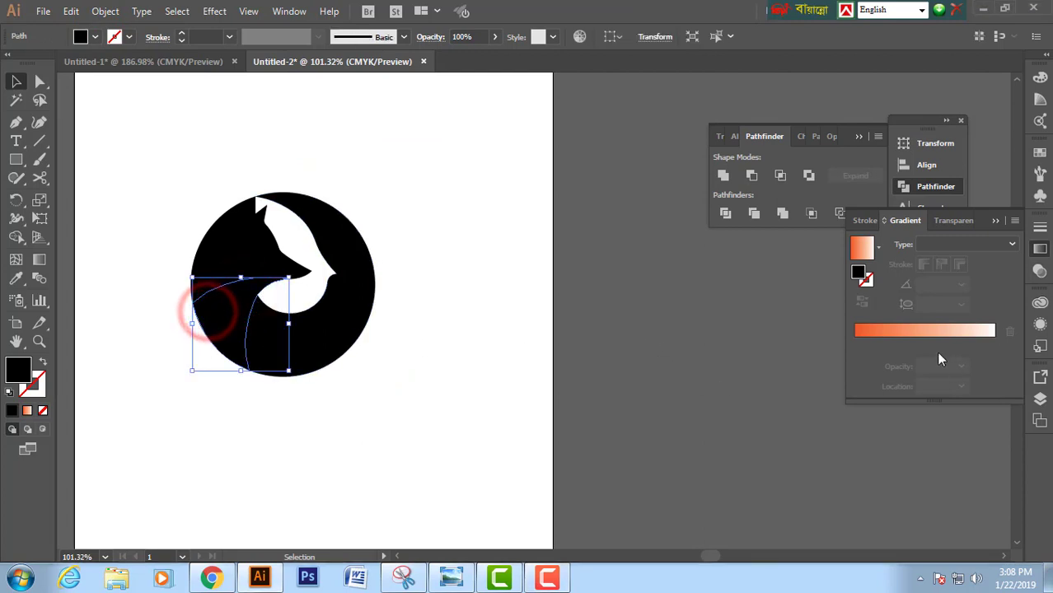
{"action": "left_click", "coordinate": [915, 334]}
{"action": "left_click", "coordinate": [667, 301]}
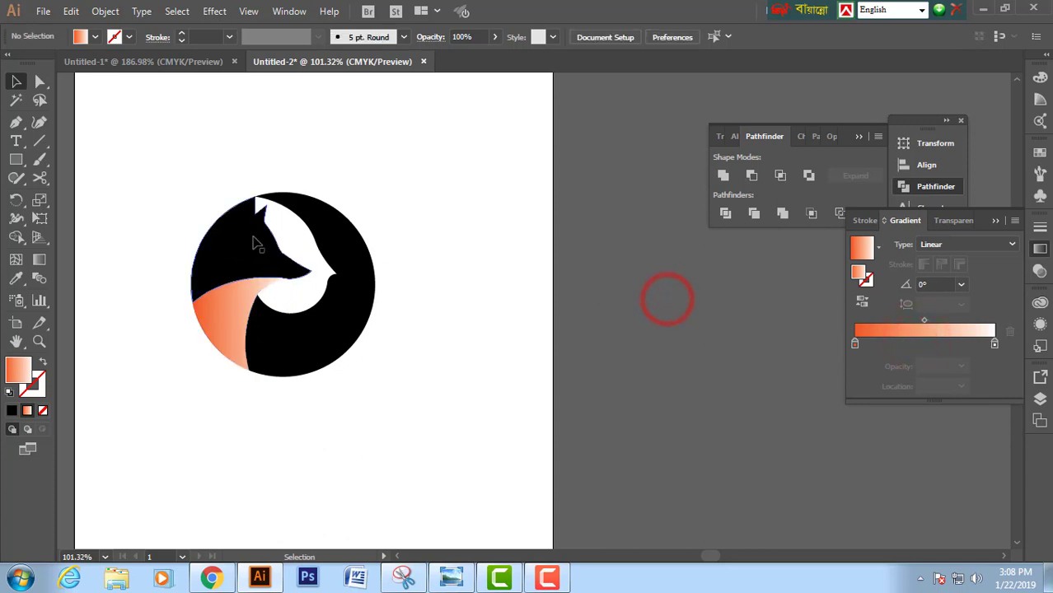
- Apply the linear gradient to the head and outer right regions, and change its white end stop to light orange
{"action": "left_click", "coordinate": [252, 234]}
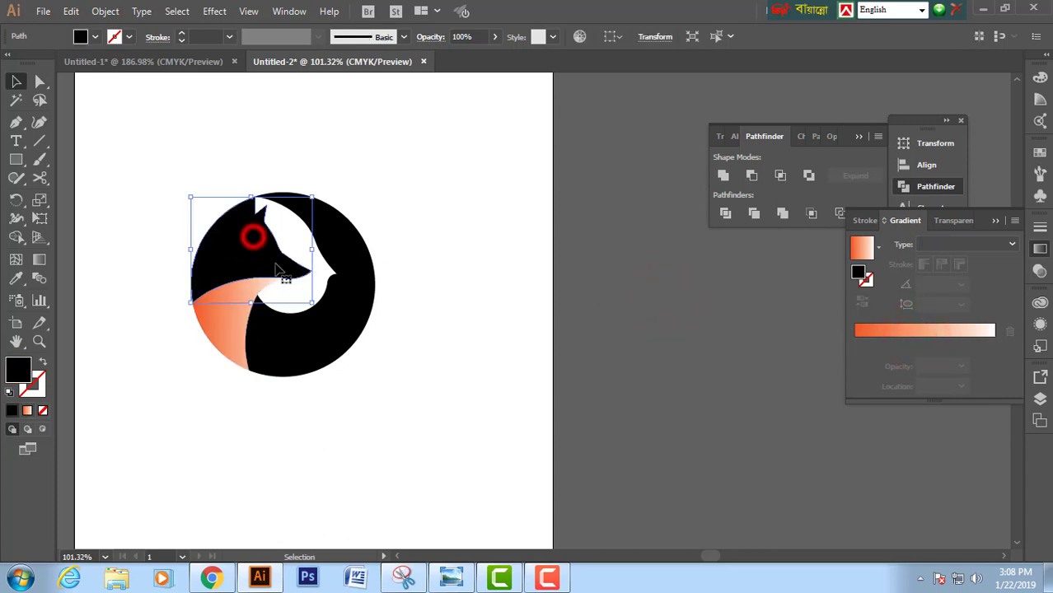
{"action": "left_click", "coordinate": [906, 332]}
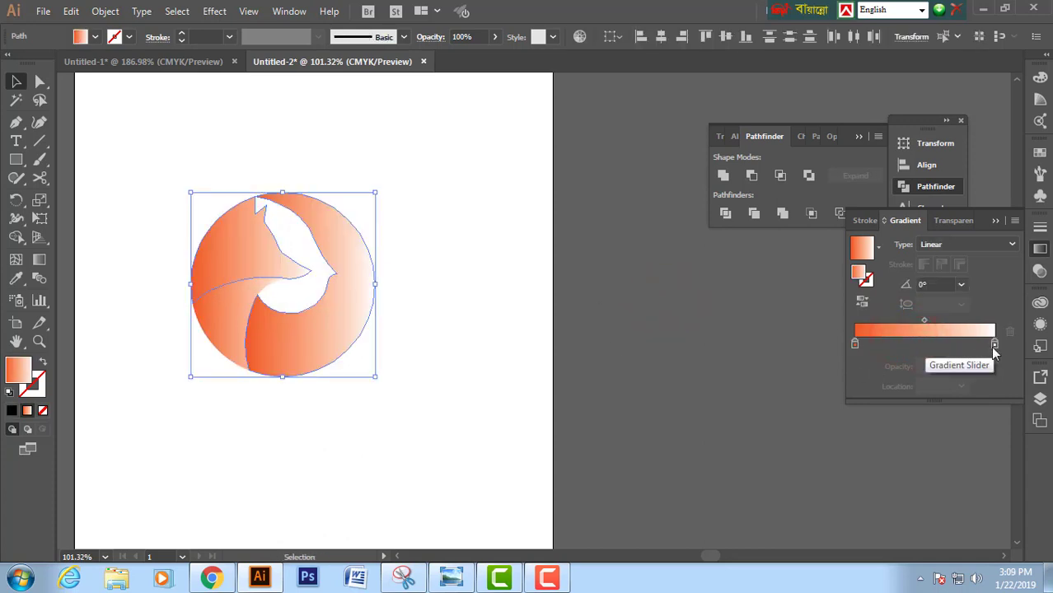
{"action": "double_click", "coordinate": [994, 344]}
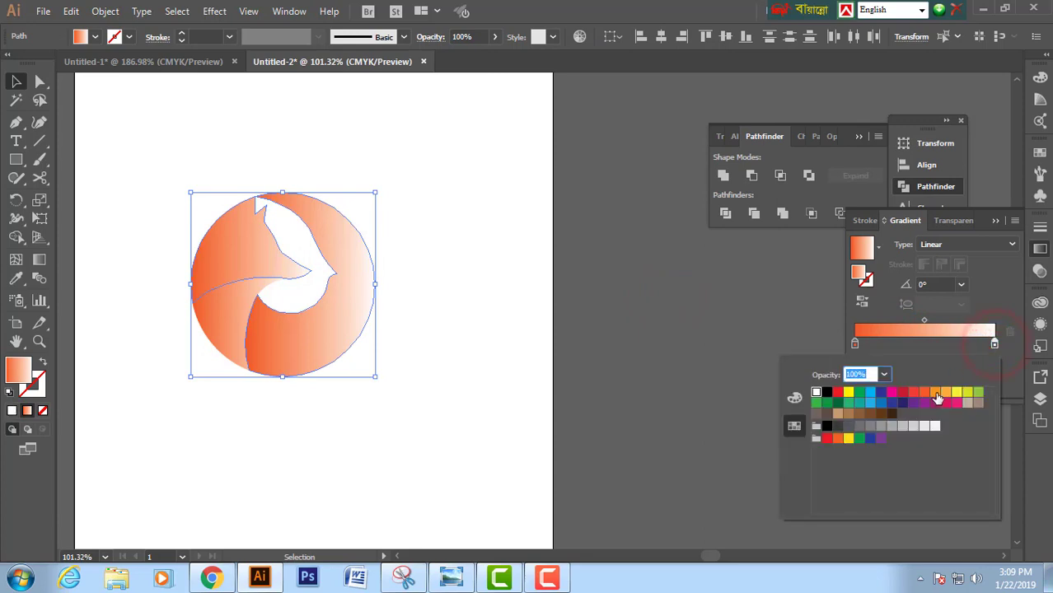
{"action": "left_click", "coordinate": [936, 398]}
{"action": "left_click", "coordinate": [641, 323]}
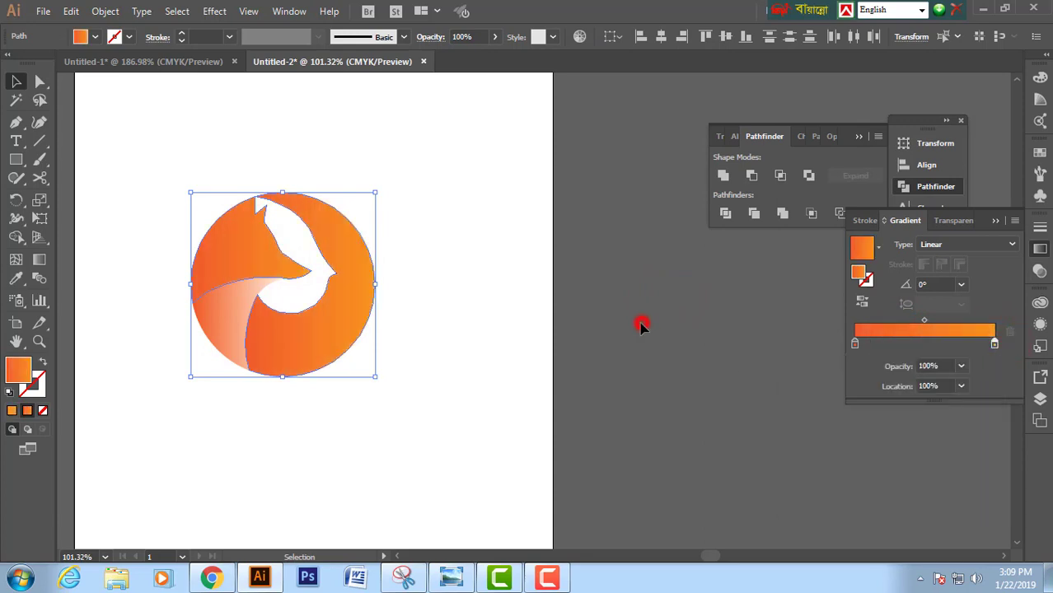
- Draw a nearly square rectangle around the whole logo with a margin on every side, and send it behind the logo
{"action": "left_click_drag", "start_coordinate": [478, 275], "coordinate": [516, 273]}
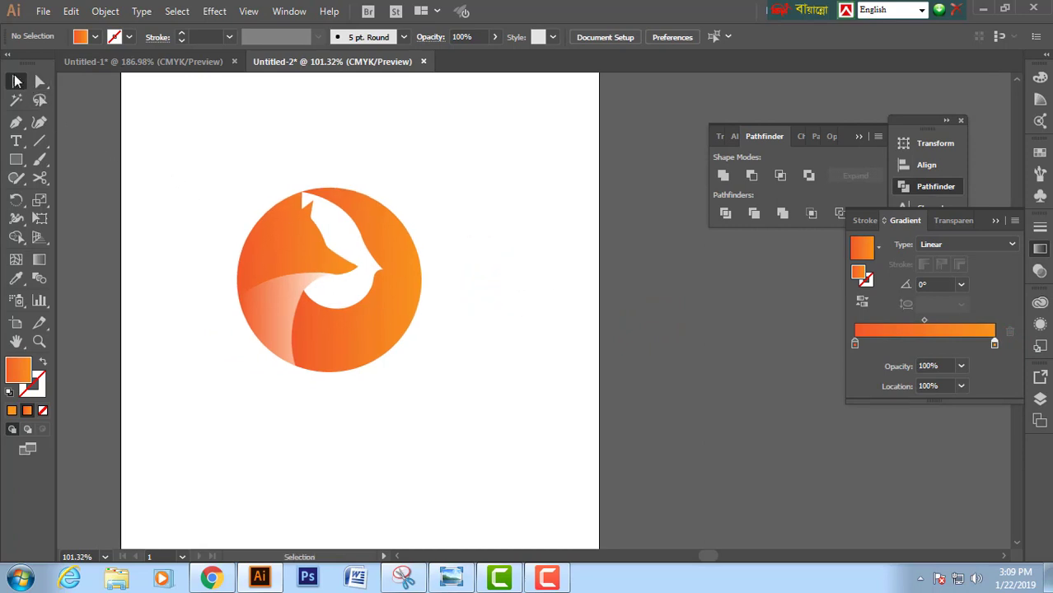
{"action": "left_click", "coordinate": [15, 80]}
{"action": "left_click", "coordinate": [15, 160]}
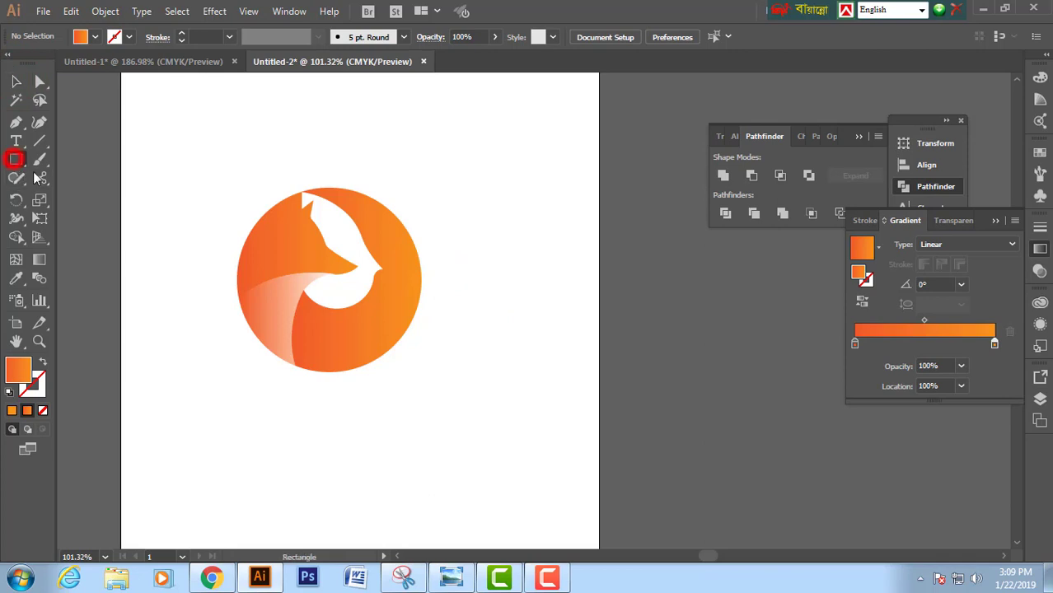
{"action": "left_click_drag", "start_coordinate": [177, 137], "coordinate": [486, 436]}
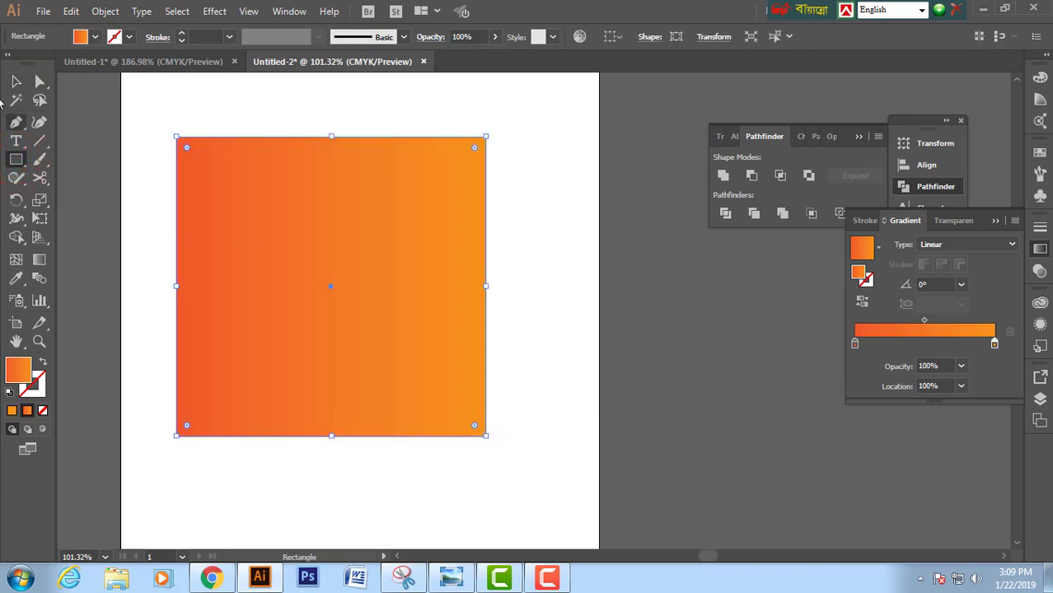
{"action": "left_click", "coordinate": [18, 81]}
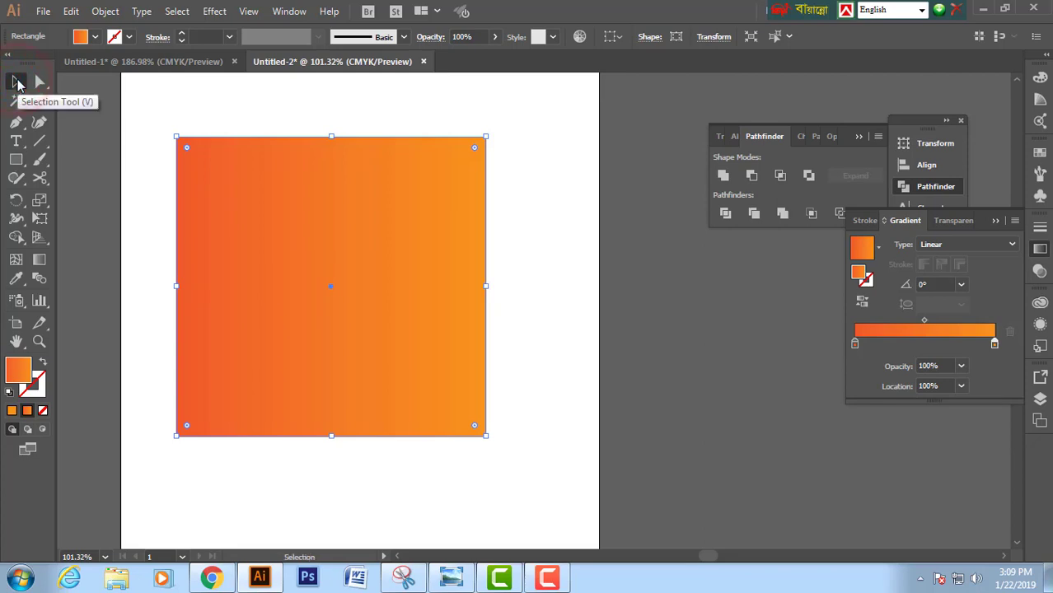
- Fill the background rectangle with the dark gray swatch
{"action": "left_click", "coordinate": [96, 37]}
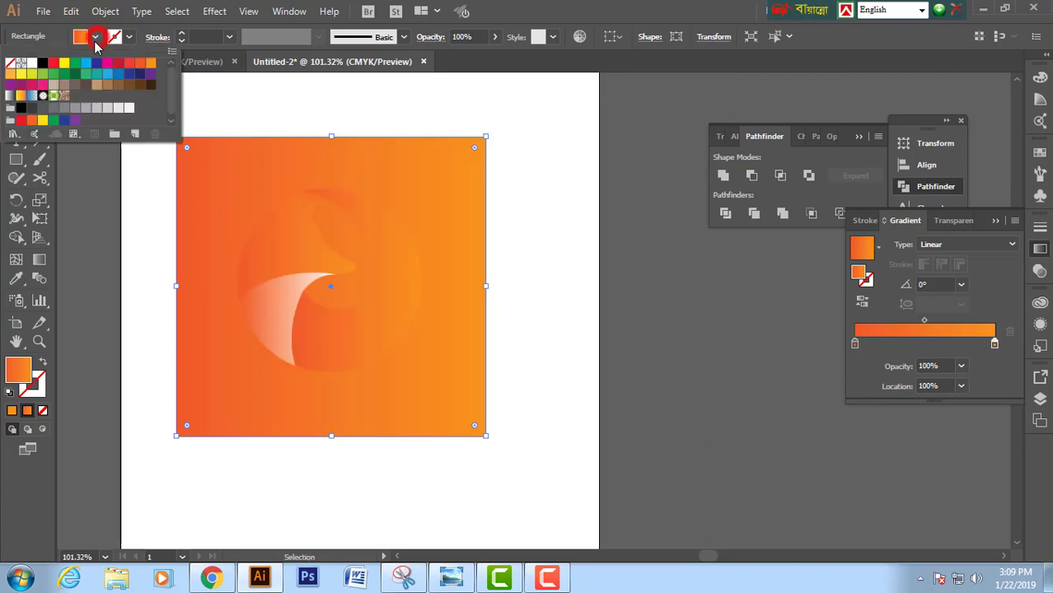
{"action": "left_click", "coordinate": [33, 113]}
{"action": "left_click", "coordinate": [235, 93]}
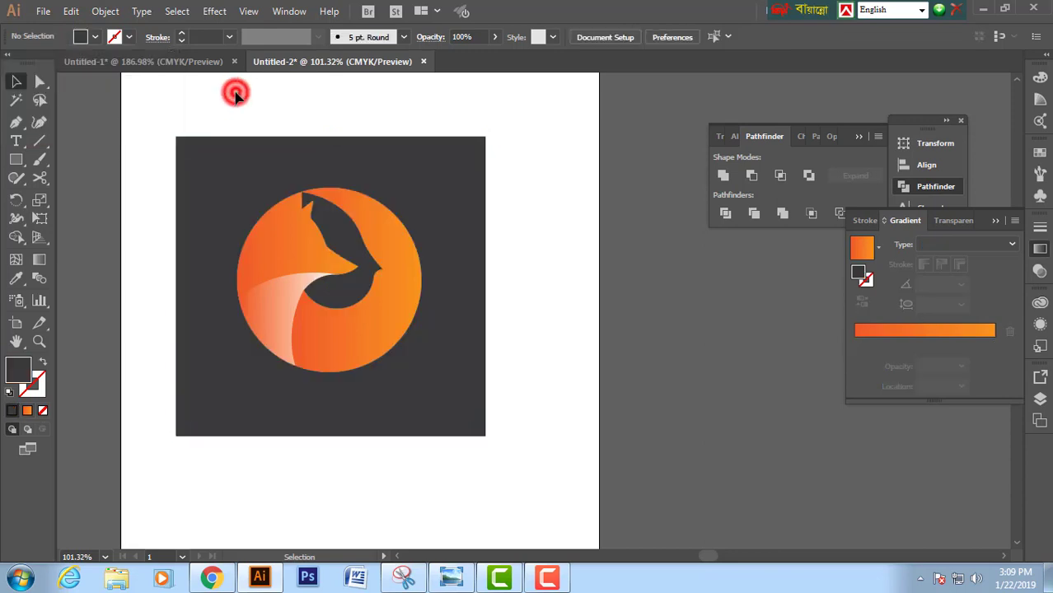
- Try sampling a medium gray for the background rectangle with the Eyedropper outside the artboard, and undo it
{"action": "left_click", "coordinate": [229, 196]}
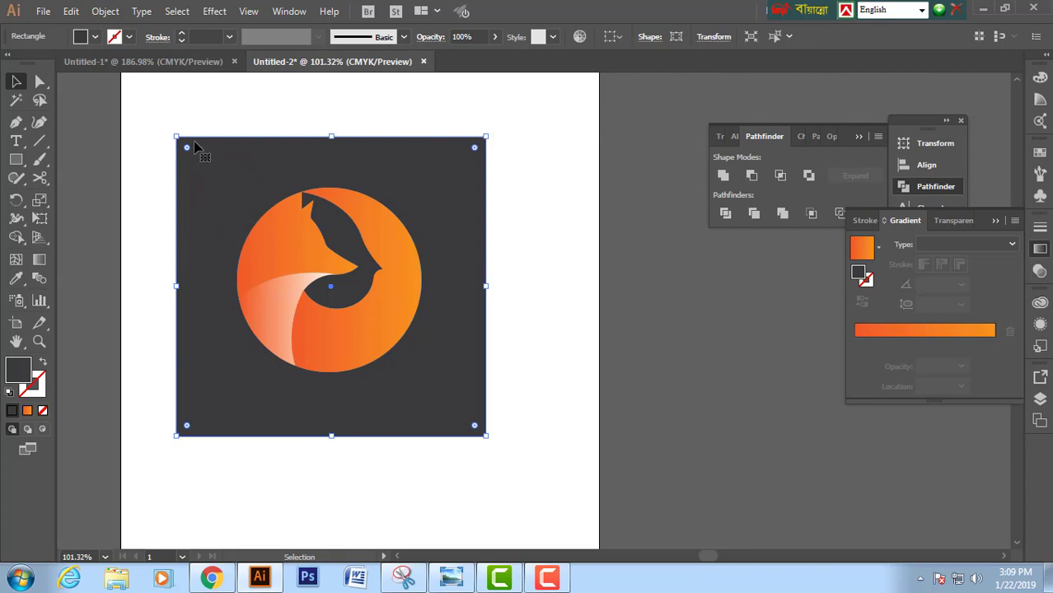
{"action": "left_click", "coordinate": [96, 37]}
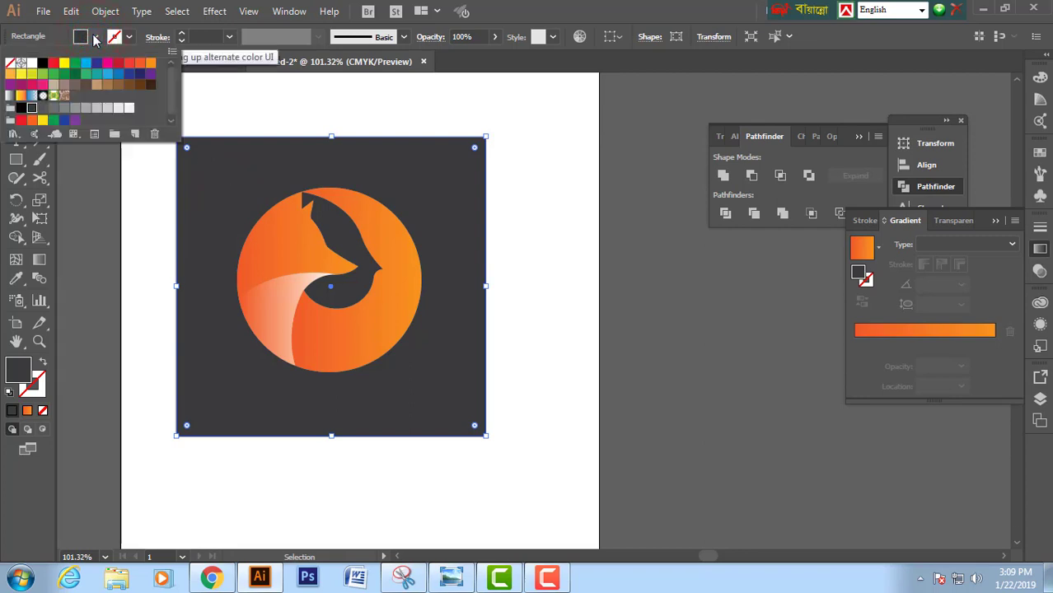
{"action": "left_click", "coordinate": [252, 101]}
{"action": "left_click", "coordinate": [244, 171]}
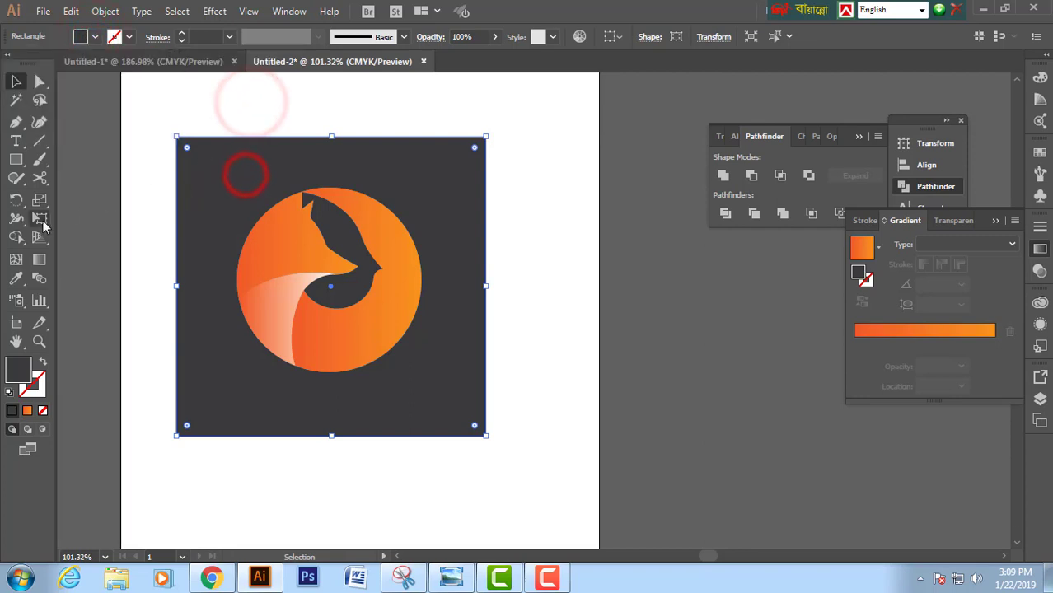
{"action": "left_click", "coordinate": [18, 279]}
{"action": "left_click", "coordinate": [99, 218]}
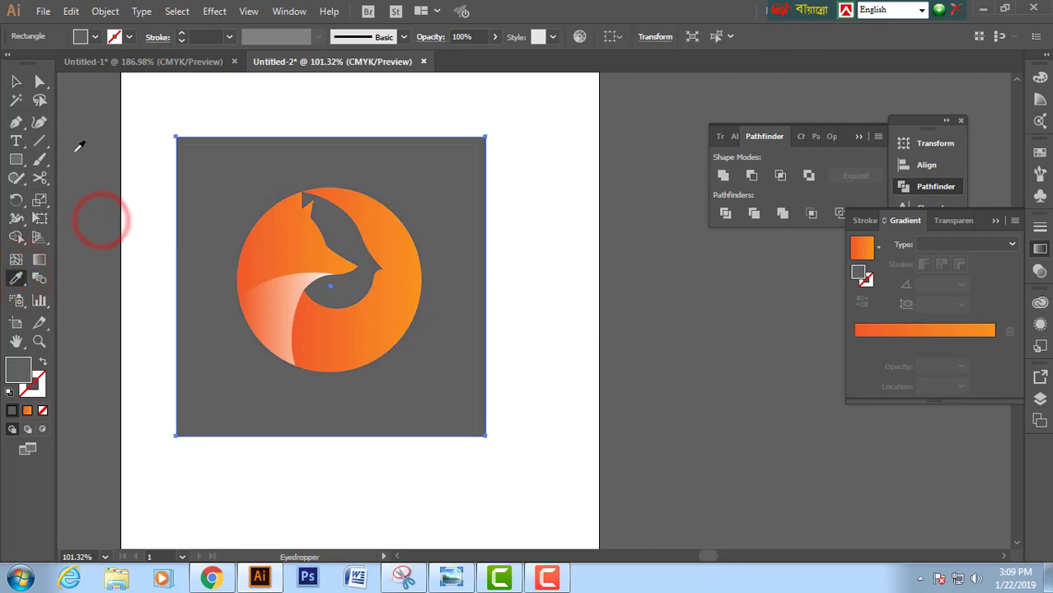
{"action": "left_click", "coordinate": [16, 80]}
{"action": "key", "text": "ctrl+z"}
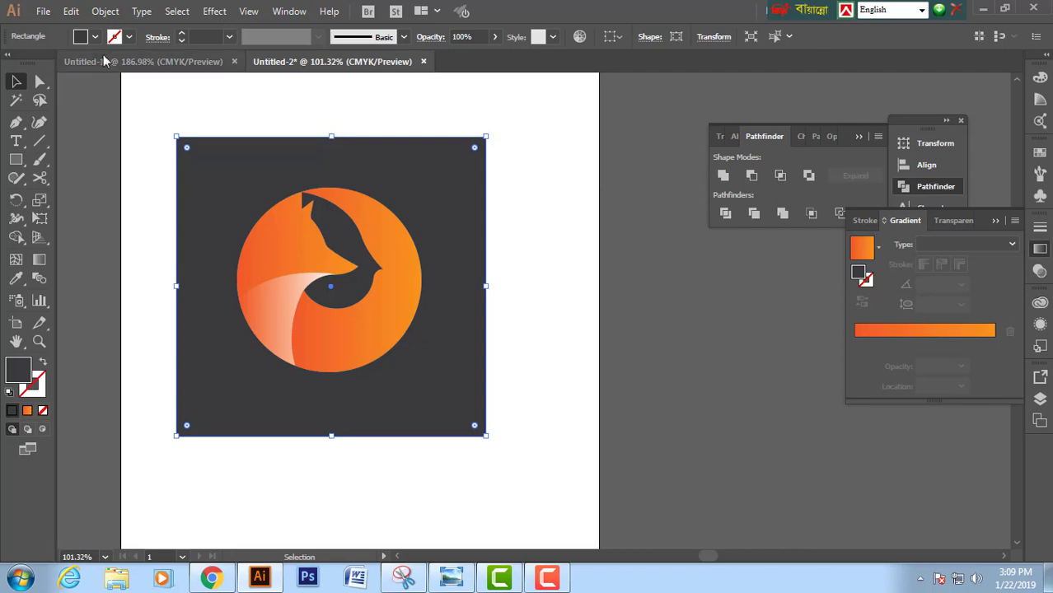
- Try the dark brown swatch on the background rectangle, and set its fill to dark navy 090D33
{"action": "left_click", "coordinate": [94, 37]}
{"action": "left_click", "coordinate": [151, 86]}
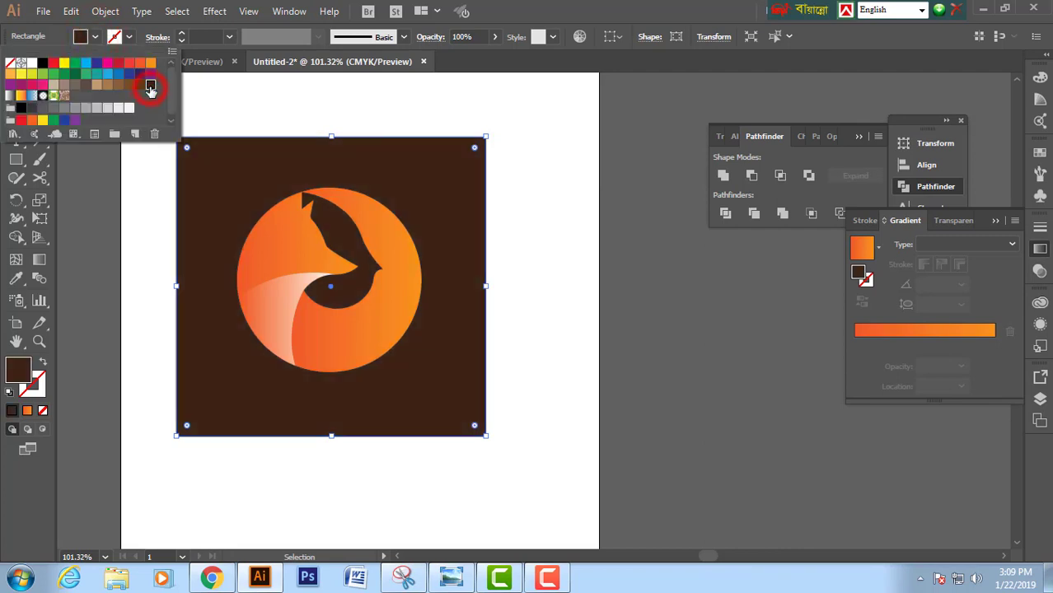
{"action": "double_click", "coordinate": [18, 370]}
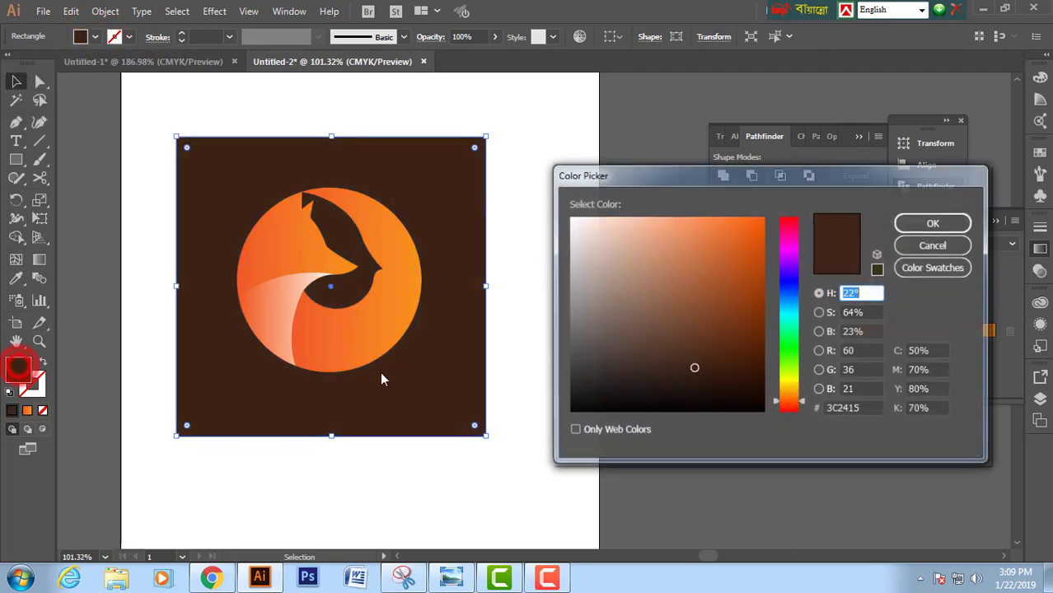
{"action": "left_click", "coordinate": [795, 286]}
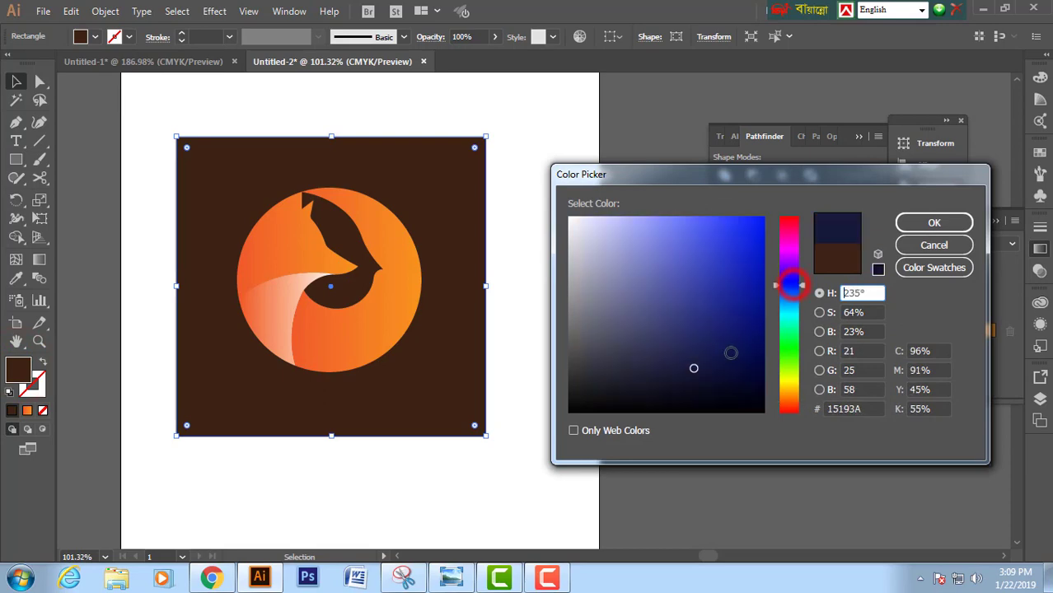
{"action": "left_click", "coordinate": [730, 372]}
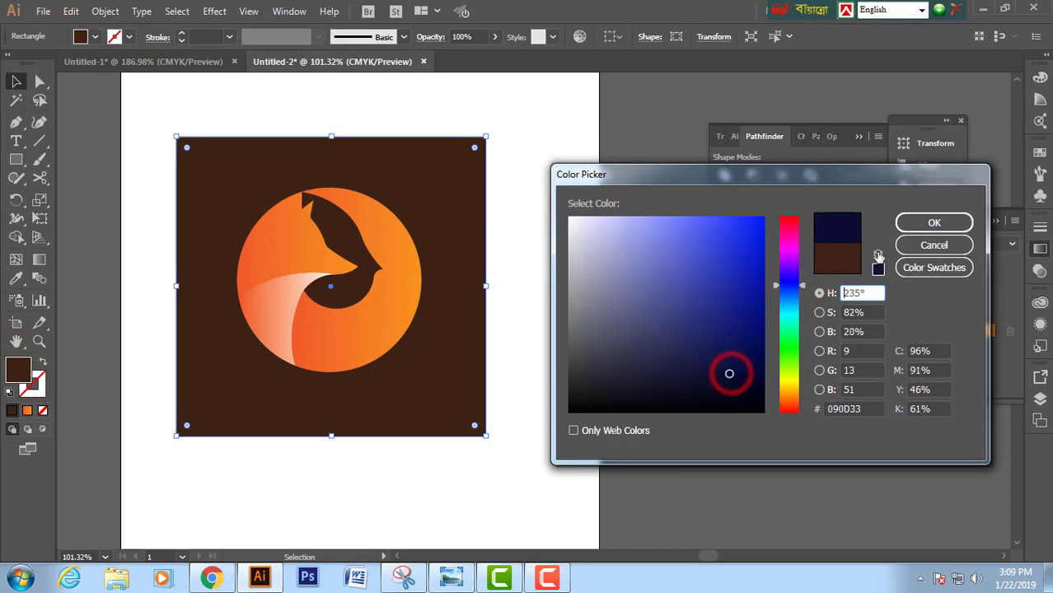
{"action": "left_click", "coordinate": [921, 223]}
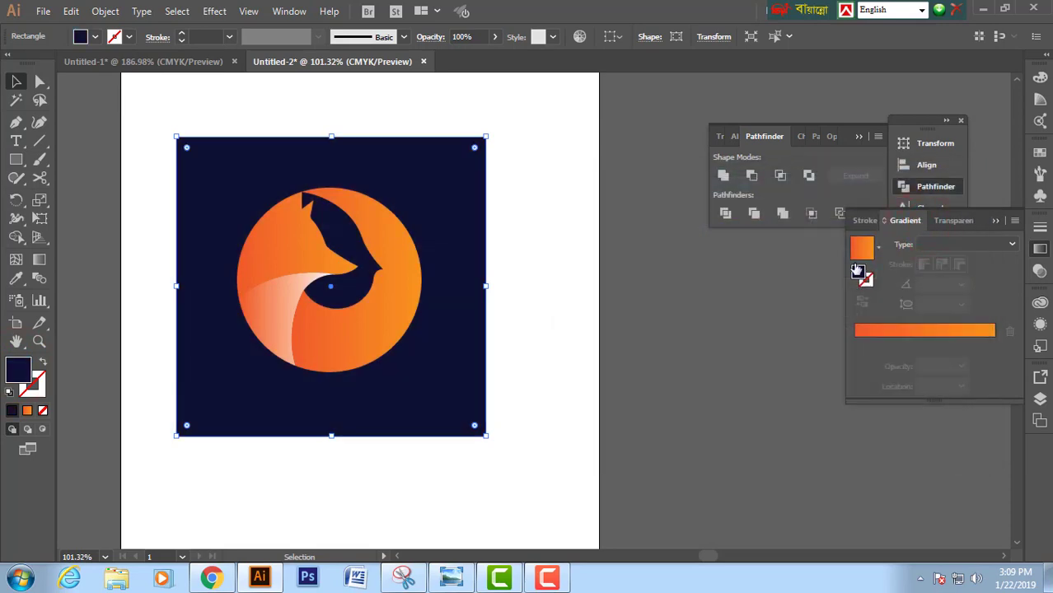
{"action": "left_click", "coordinate": [650, 292]}
{"action": "key", "text": "ctrl+1"}
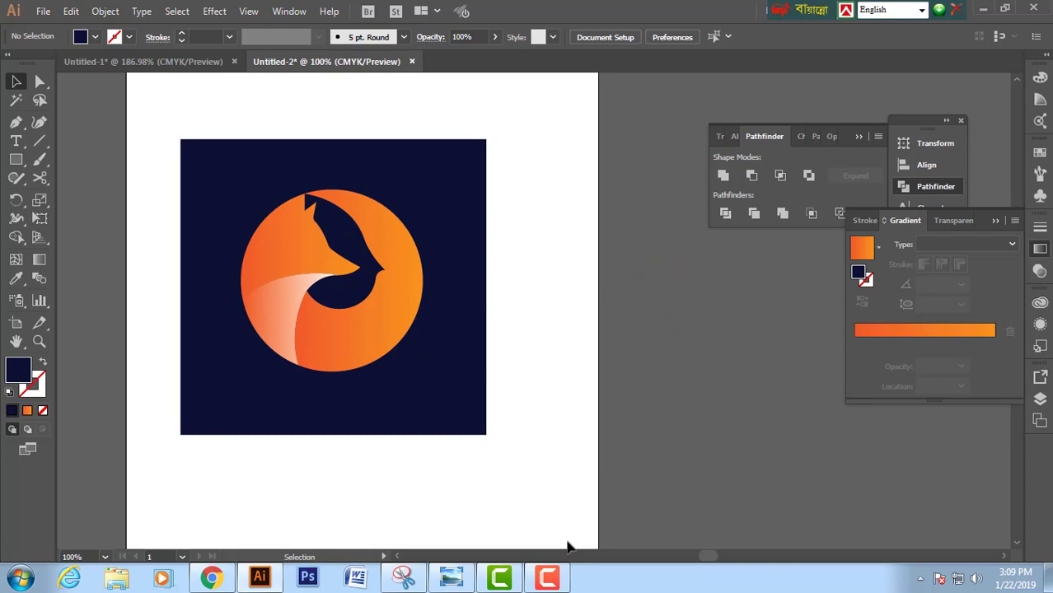
{"action": "left_click", "coordinate": [547, 577]}
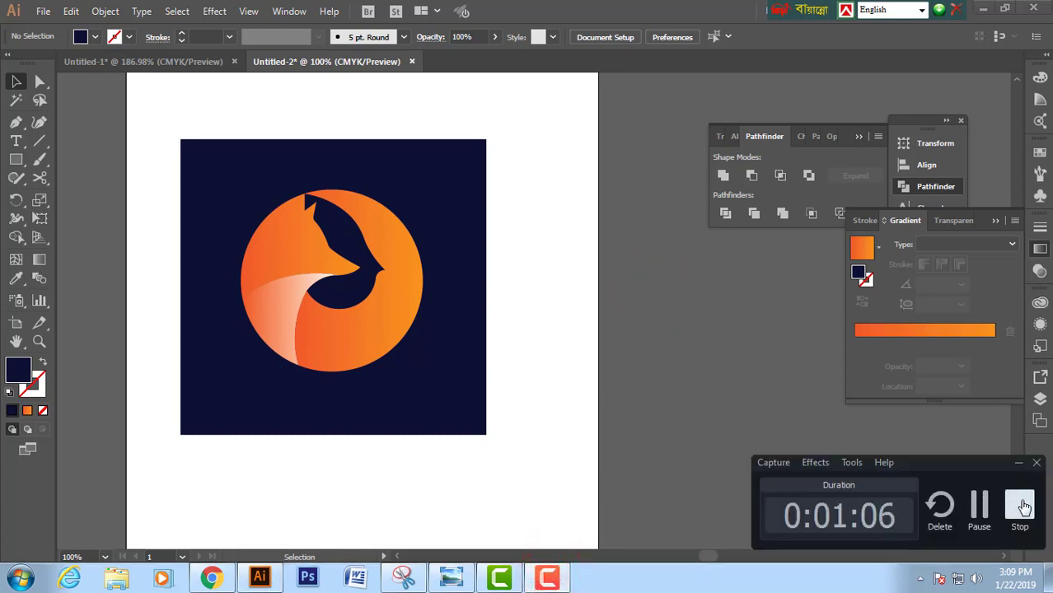